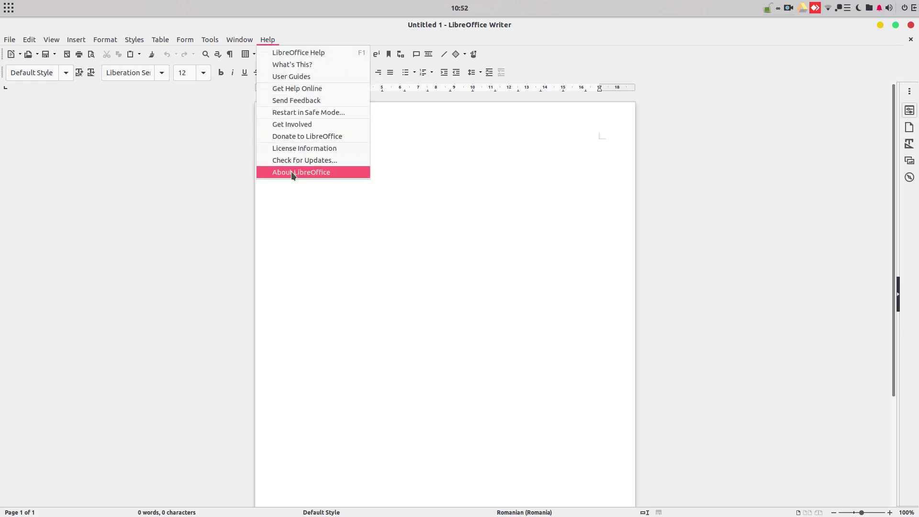
Step: Check the About LibreOffice version information, then insert a three-column, two-row table
{"action": "left_click", "coordinate": [291, 172]}
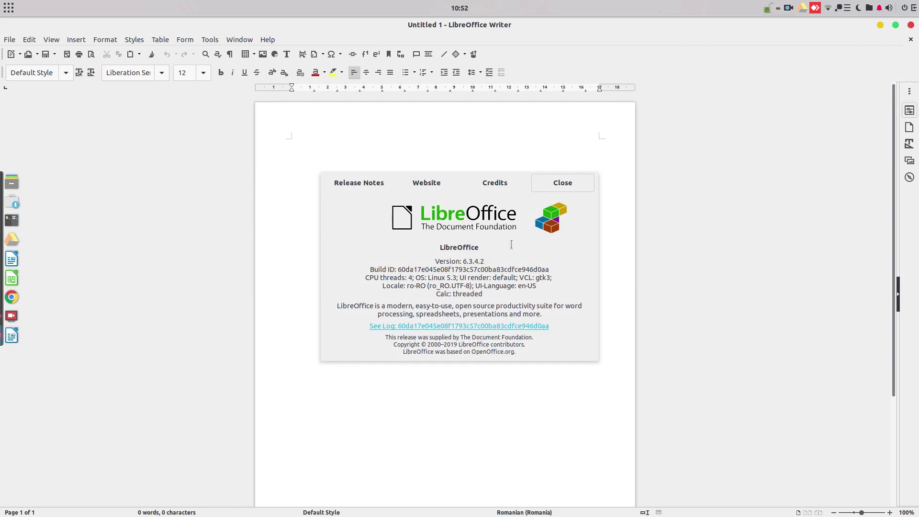
{"action": "left_click", "coordinate": [548, 183]}
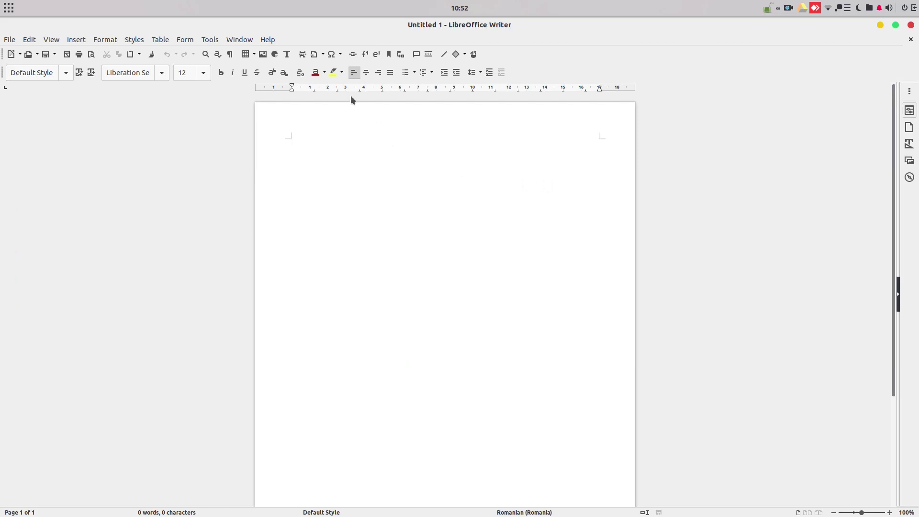
{"action": "left_click", "coordinate": [254, 55]}
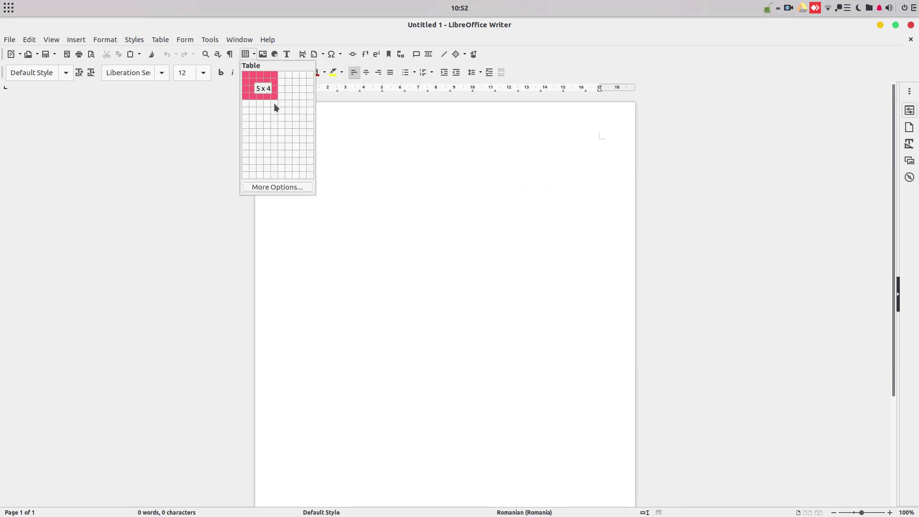
{"action": "left_click", "coordinate": [256, 81]}
{"action": "type", "text": "C"}
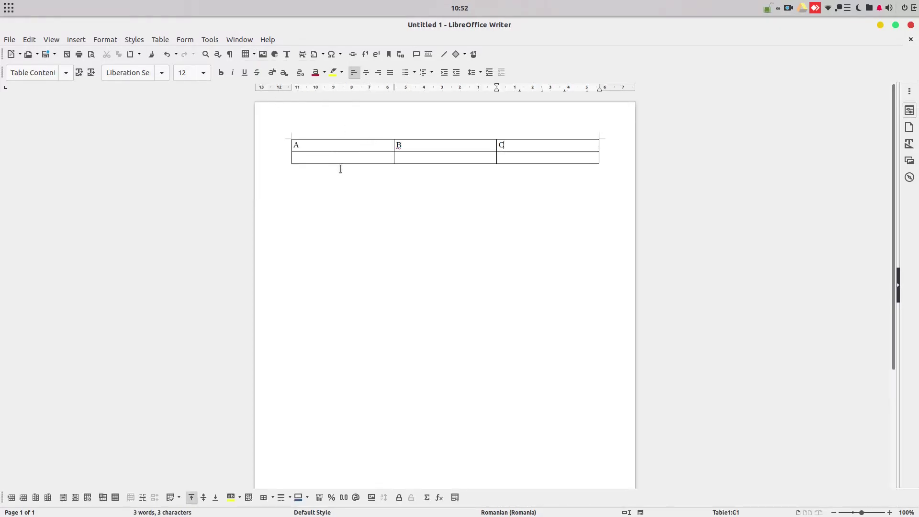
Step: Copy the table's first row and paste it starting at cell B2
{"action": "left_click_drag", "start_coordinate": [353, 147], "coordinate": [528, 156]}
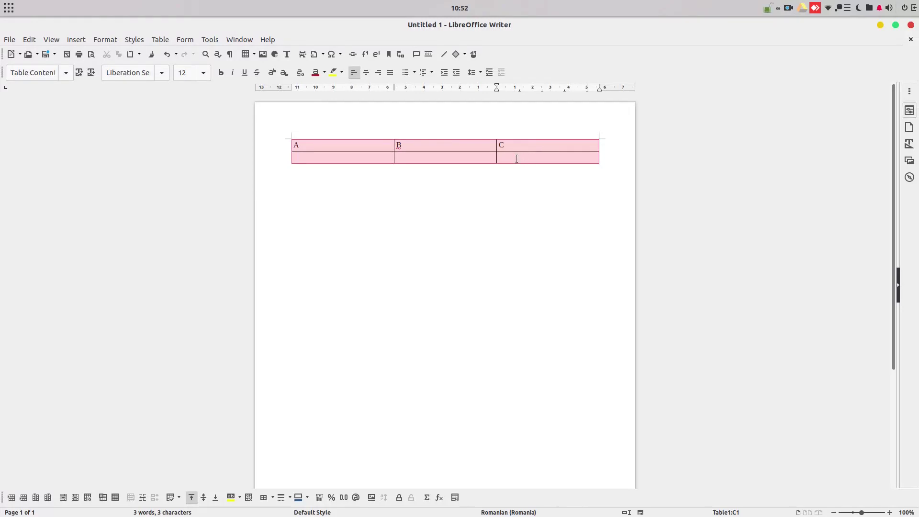
{"action": "key", "text": "ctrl+c"}
{"action": "left_click", "coordinate": [407, 159]}
{"action": "key", "text": "ctrl+v"}
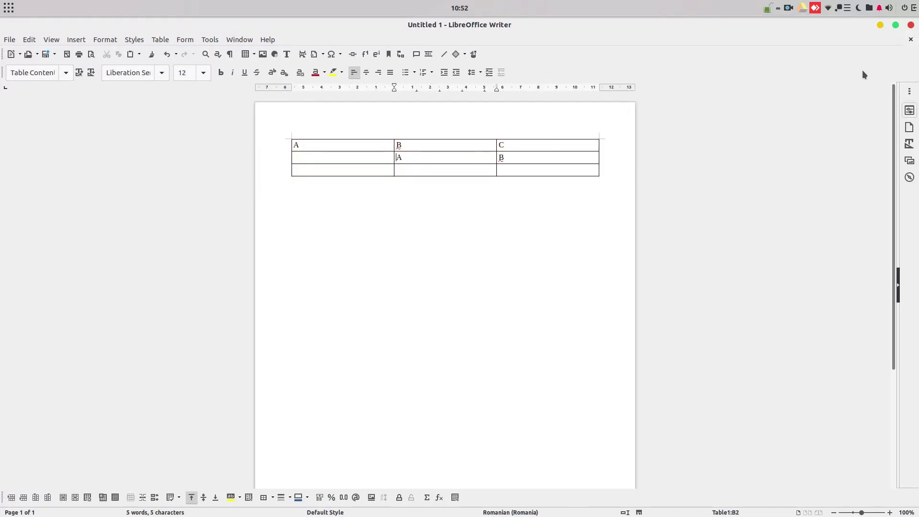
Step: Check the About dialog again and close the document without saving
{"action": "left_click", "coordinate": [271, 39]}
{"action": "left_click", "coordinate": [294, 170]}
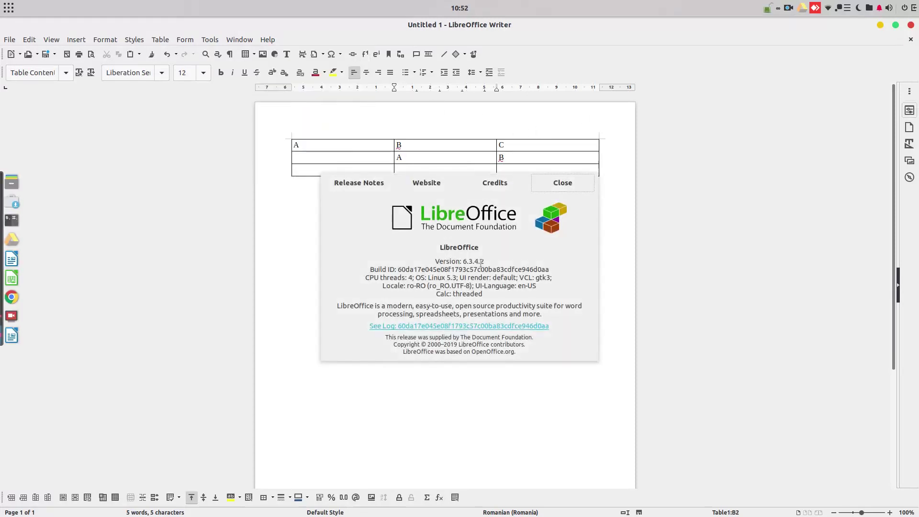
{"action": "left_click", "coordinate": [590, 178]}
{"action": "left_click", "coordinate": [911, 39]}
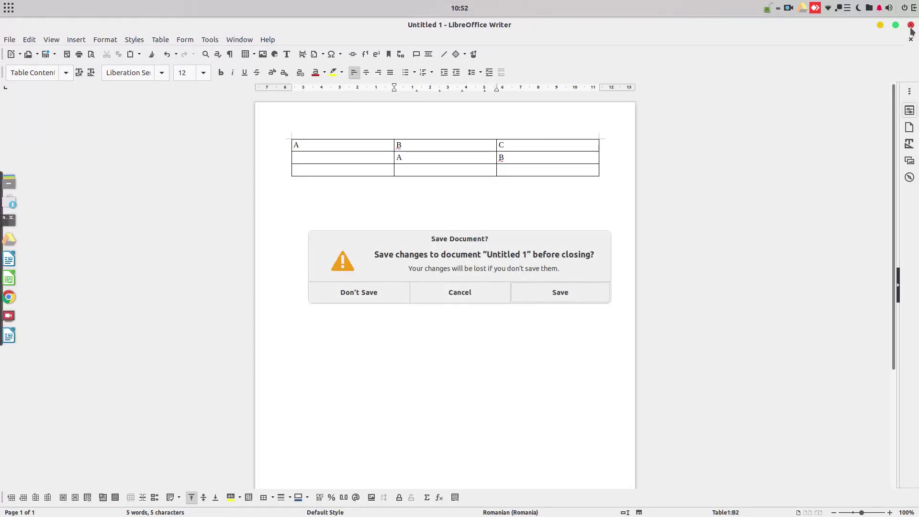
{"action": "key", "text": "alt+d"}
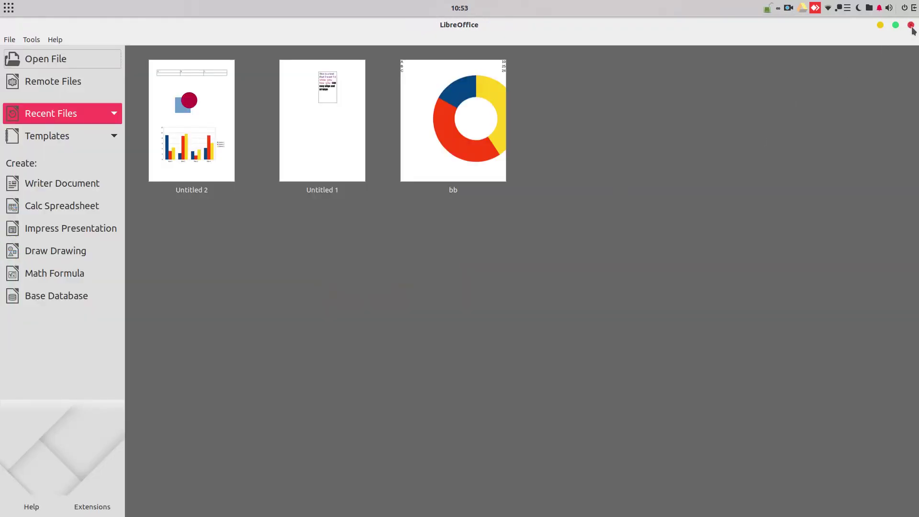
Step: Relaunch Writer and open the recent document Untitled 2
{"action": "left_click", "coordinate": [911, 26]}
{"action": "left_click", "coordinate": [11, 267]}
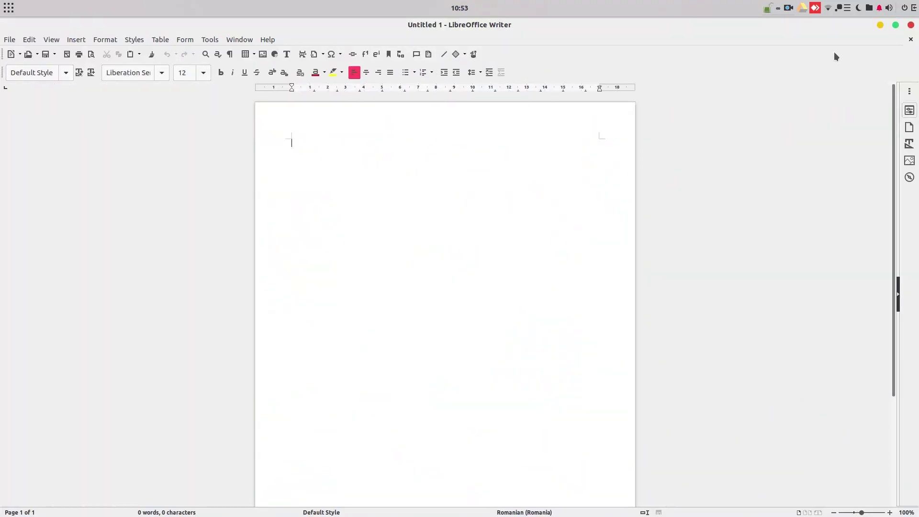
{"action": "left_click", "coordinate": [911, 40]}
{"action": "left_click", "coordinate": [189, 122]}
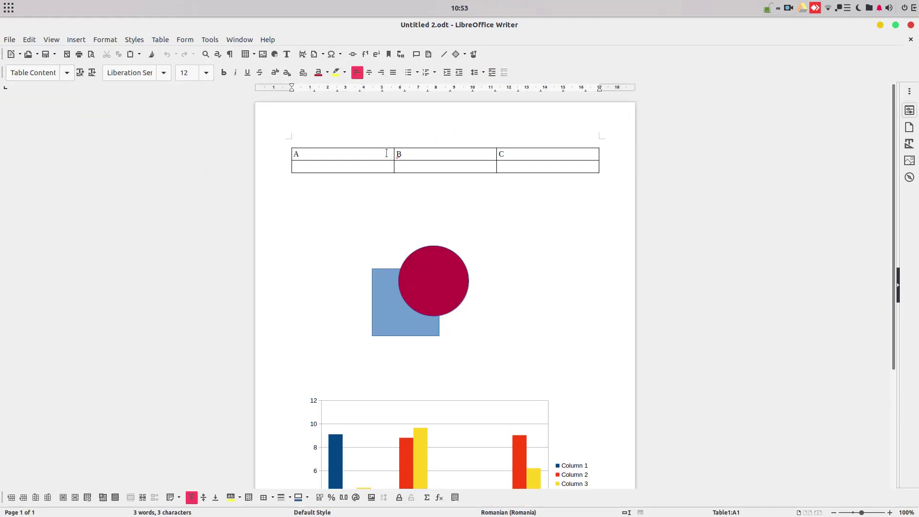
Step: Copy the whole table and paste it as a nested table into cell B2, removing empty lines
{"action": "left_click_drag", "start_coordinate": [381, 154], "coordinate": [510, 166]}
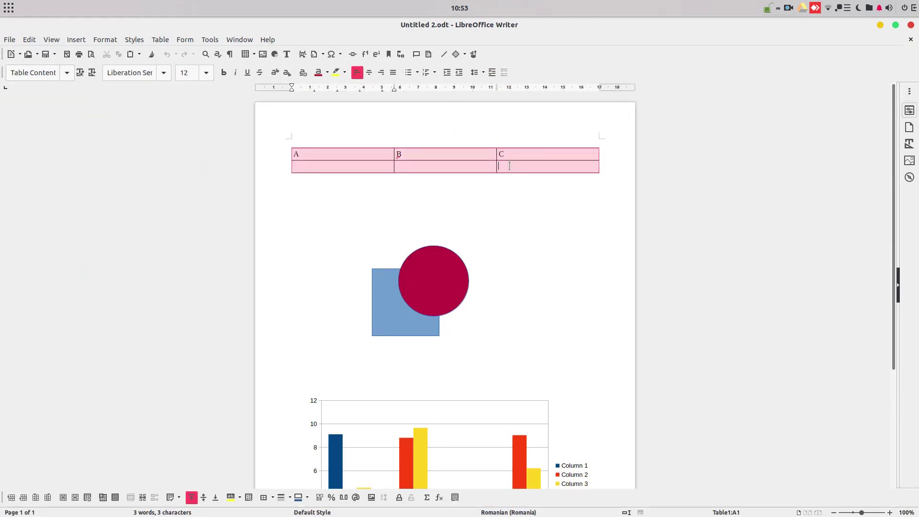
{"action": "left_click", "coordinate": [476, 166]}
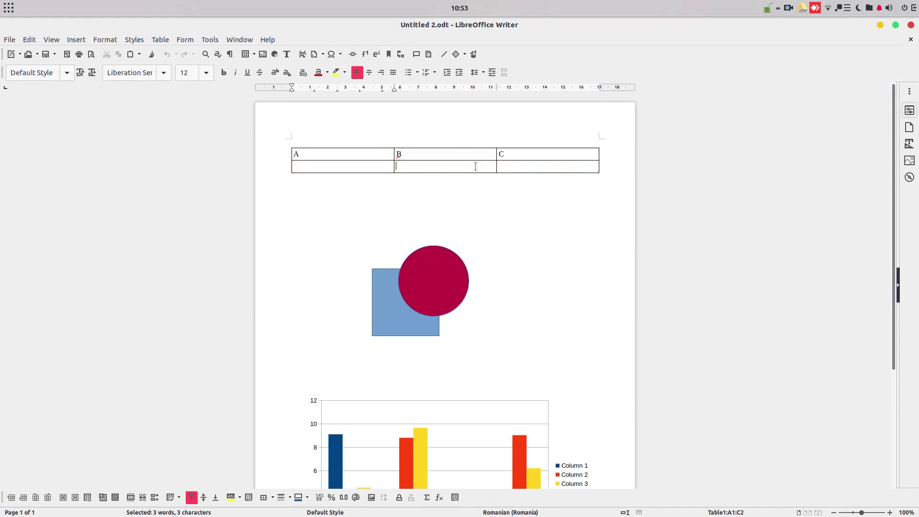
{"action": "right_click", "coordinate": [475, 167]}
{"action": "left_click", "coordinate": [609, 185]}
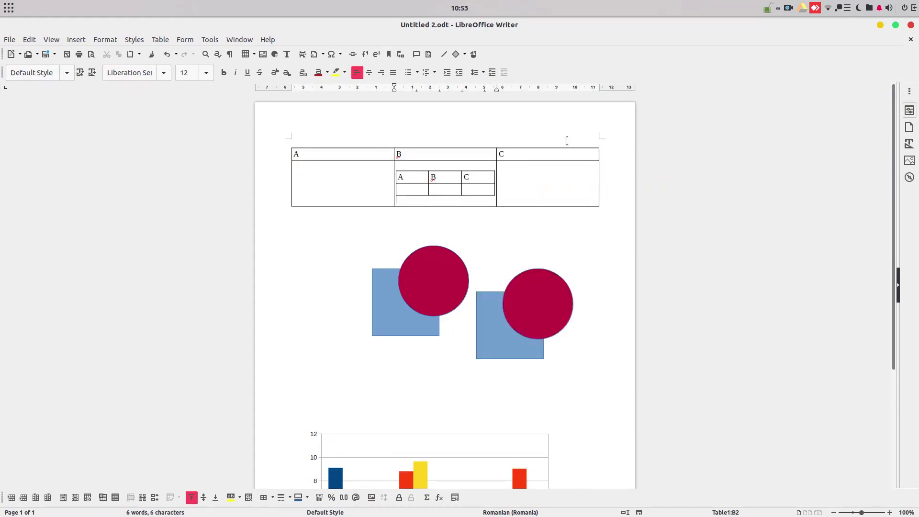
{"action": "key", "text": "BackSpace"}
{"action": "left_click", "coordinate": [375, 183]}
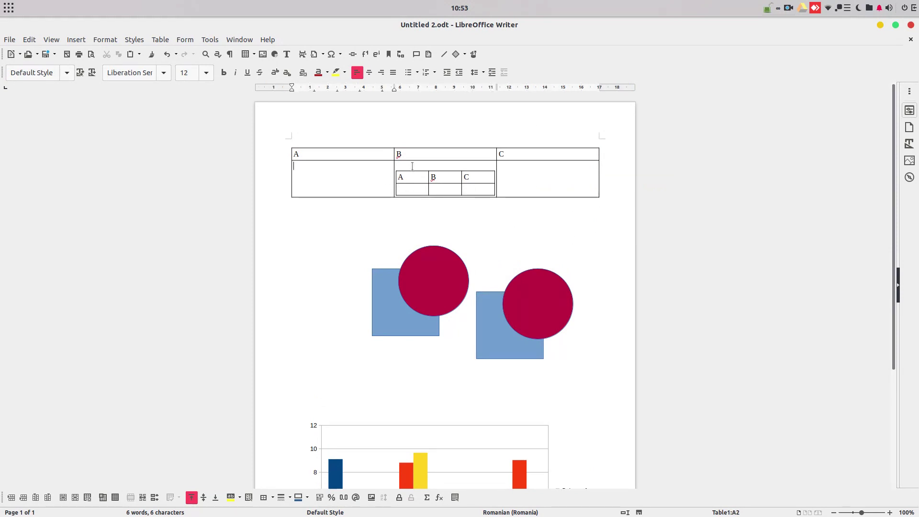
{"action": "key", "text": "Delete"}
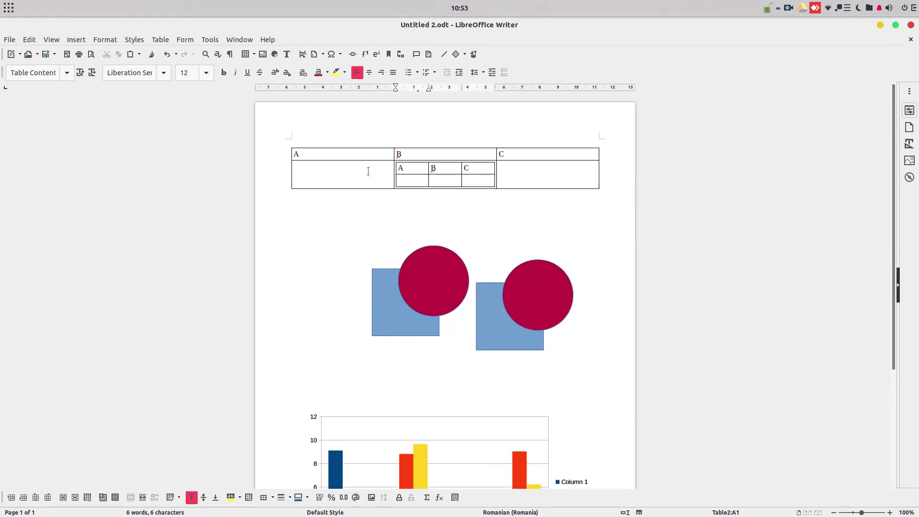
Step: Paste the table as a nested table into cell A2, removing the empty lines around it
{"action": "right_click", "coordinate": [368, 171]}
{"action": "left_click", "coordinate": [503, 192]}
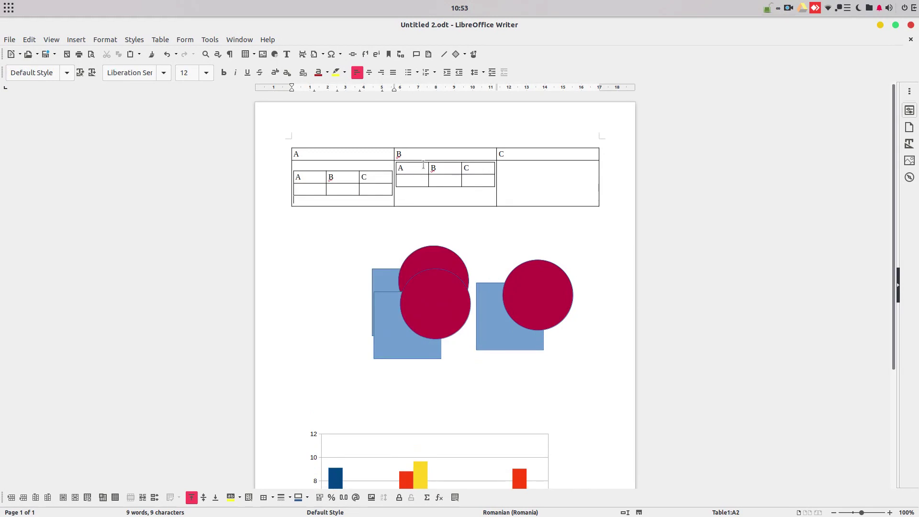
{"action": "key", "text": "BackSpace"}
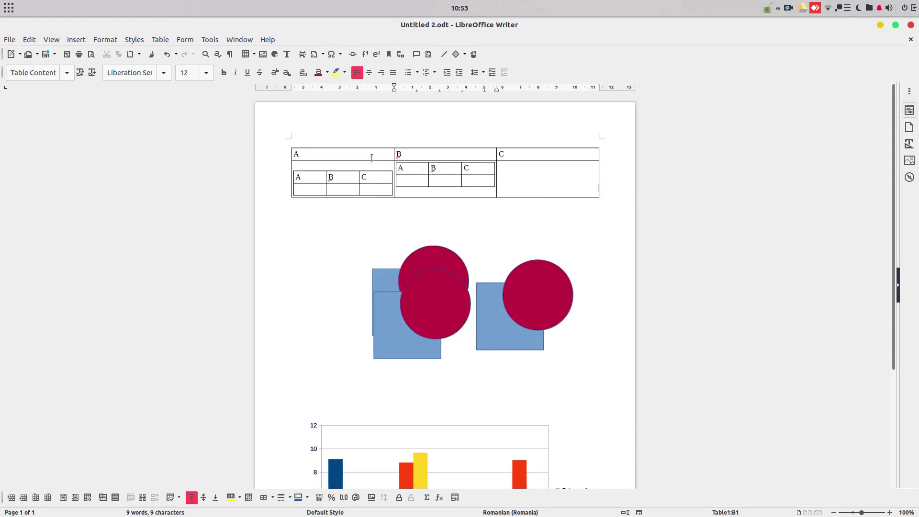
{"action": "left_click", "coordinate": [368, 164]}
{"action": "key", "text": "Delete"}
Step: Paste the table as a nested table into cell C2, removing the empty lines around it
{"action": "left_click", "coordinate": [547, 184]}
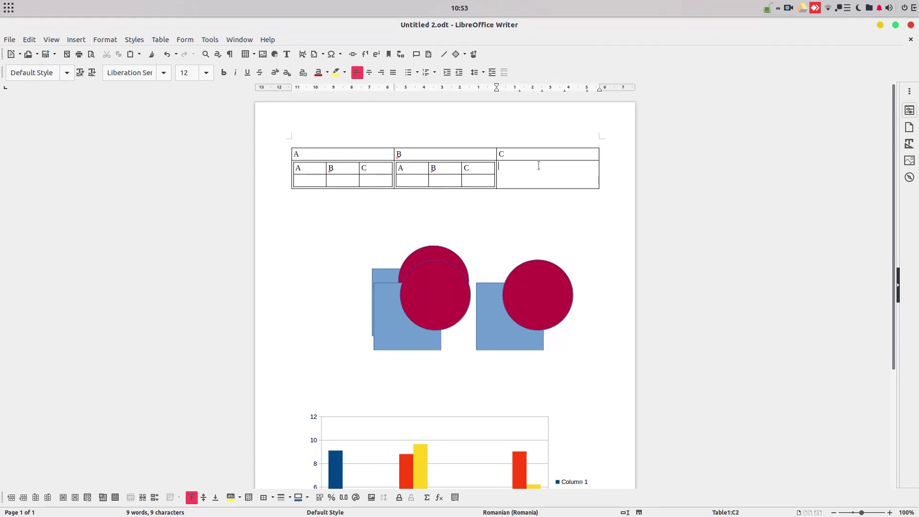
{"action": "key", "text": "ctrl+shift+v"}
{"action": "key", "text": "Escape"}
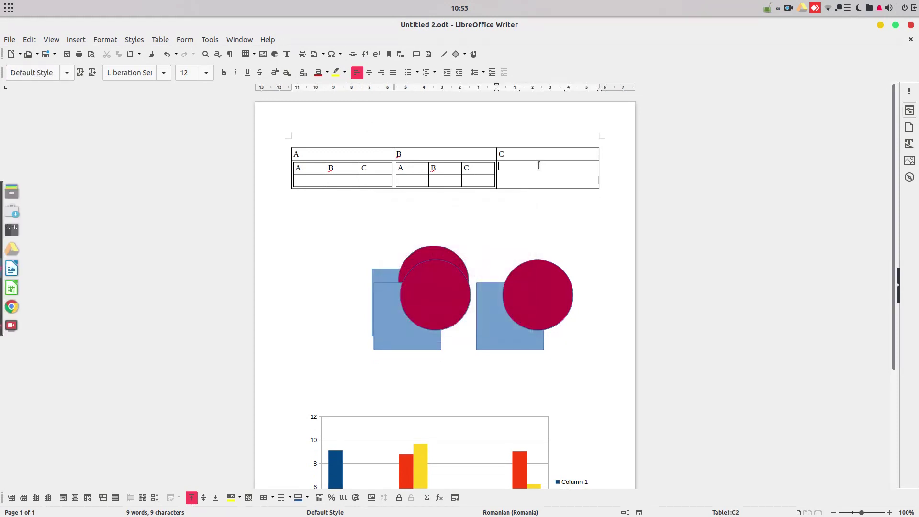
{"action": "right_click", "coordinate": [529, 168]}
{"action": "left_click", "coordinate": [640, 184]}
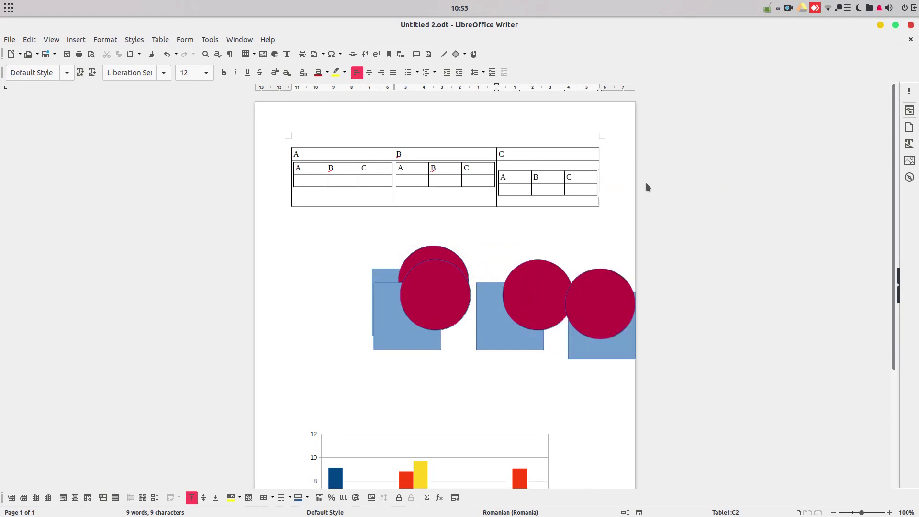
{"action": "key", "text": "BackSpace"}
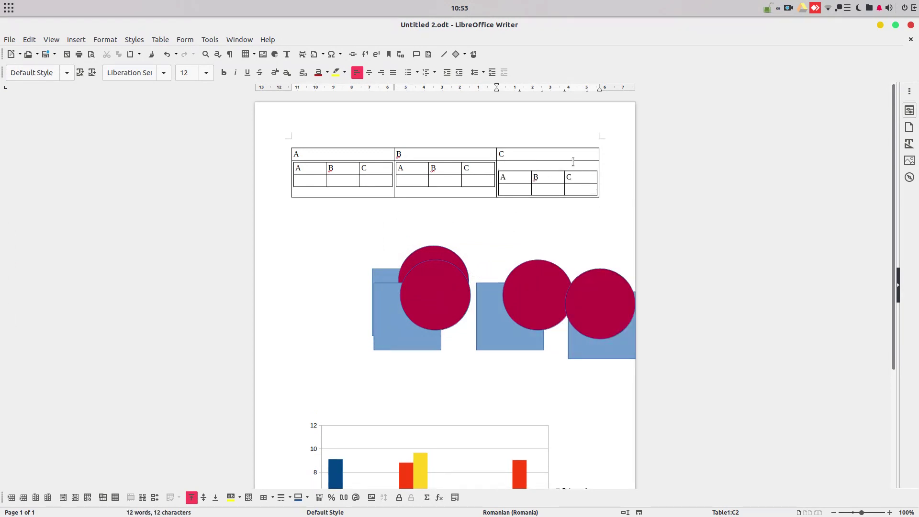
{"action": "key", "text": "Delete"}
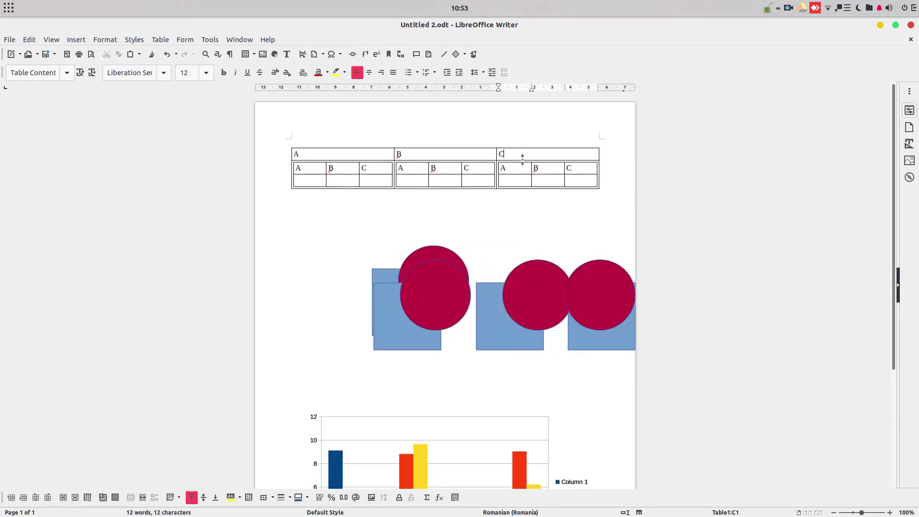
{"action": "left_click", "coordinate": [549, 195]}
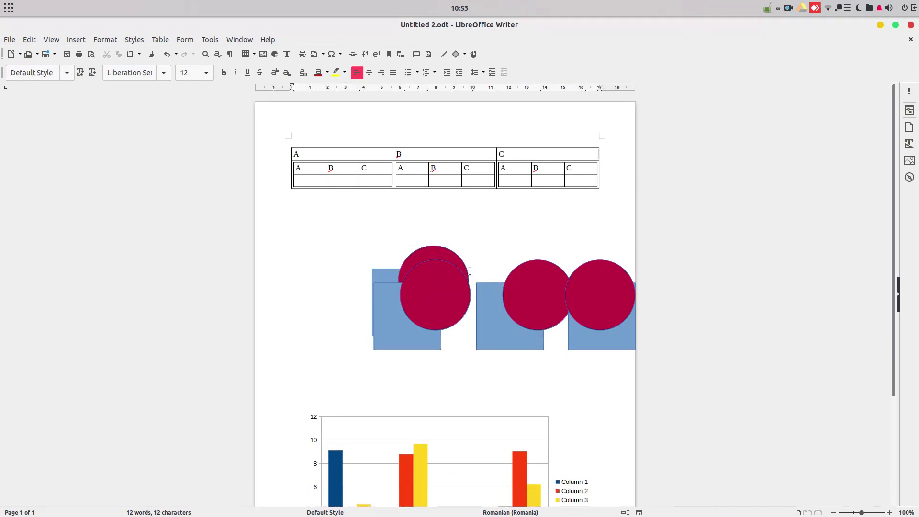
Step: Delete the extra duplicate squares and circles below the table
{"action": "left_click", "coordinate": [462, 296]}
{"action": "left_click", "coordinate": [524, 307]}
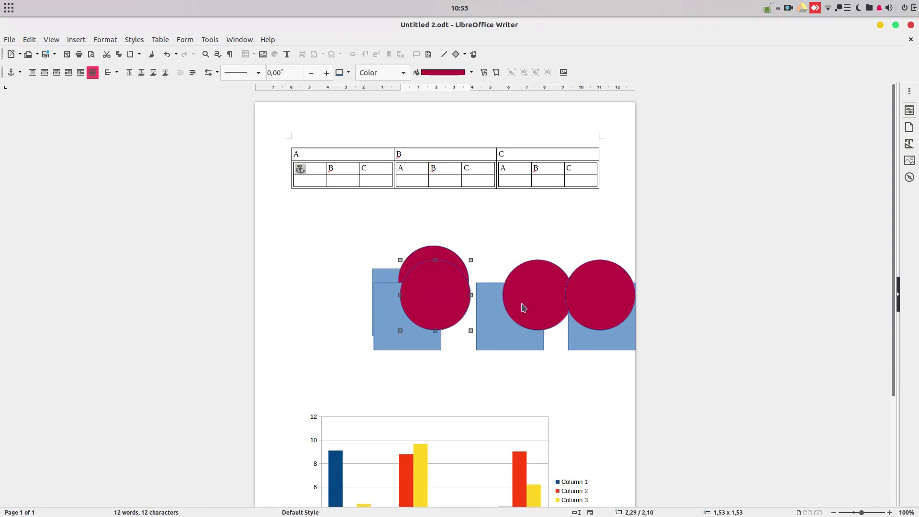
{"action": "key", "text": "Delete"}
{"action": "left_click", "coordinate": [594, 310]}
{"action": "key", "text": "Delete"}
{"action": "key", "text": "Delete"}
{"action": "key", "text": "Delete"}
{"action": "left_click", "coordinate": [423, 302]}
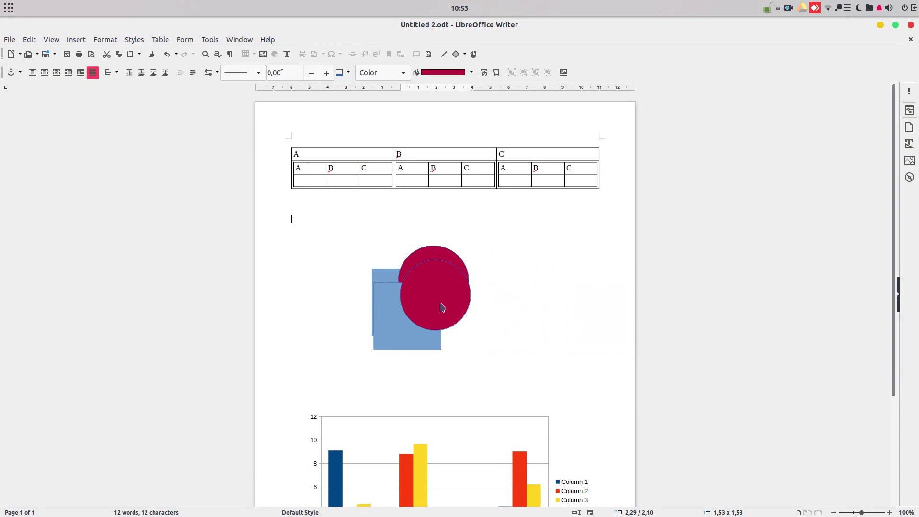
{"action": "key", "text": "Delete"}
{"action": "left_click", "coordinate": [416, 316]}
{"action": "key", "text": "Delete"}
Step: Move the remaining circle and square so the circle sits over the square
{"action": "left_click_drag", "start_coordinate": [434, 282], "coordinate": [479, 280]}
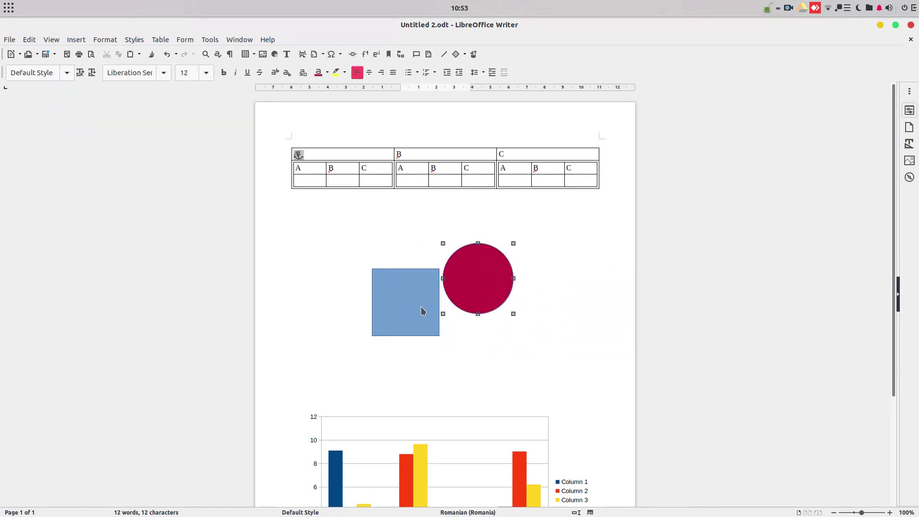
{"action": "left_click_drag", "start_coordinate": [421, 312], "coordinate": [382, 290]}
{"action": "left_click_drag", "start_coordinate": [482, 272], "coordinate": [410, 263]}
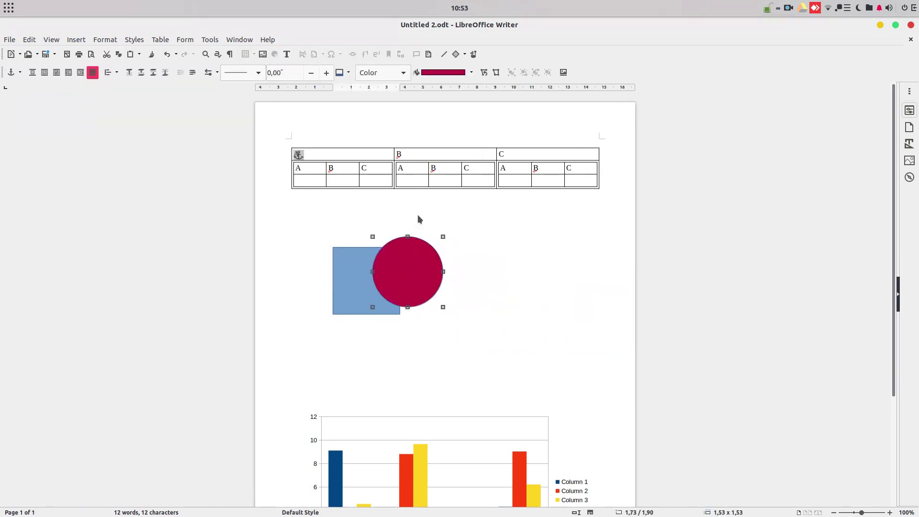
{"action": "left_click", "coordinate": [425, 134]}
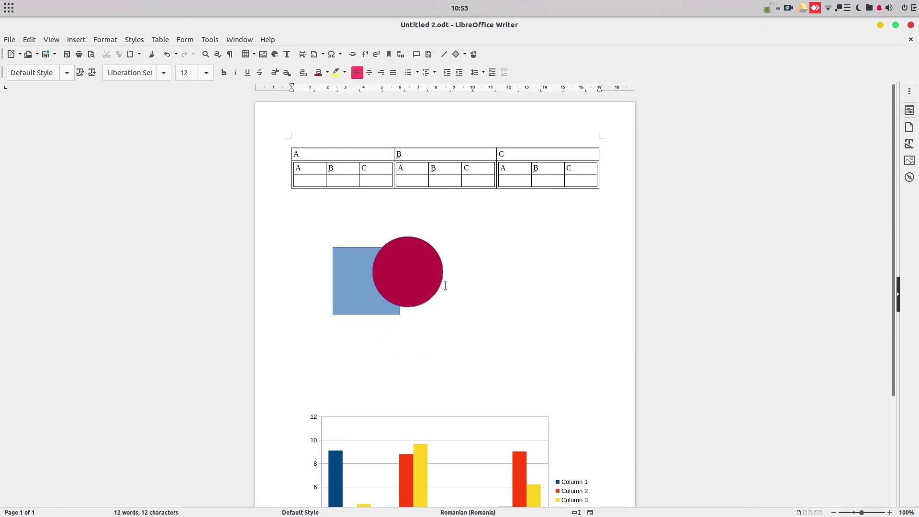
{"action": "left_click", "coordinate": [431, 267]}
{"action": "left_click_drag", "start_coordinate": [417, 267], "coordinate": [397, 273]}
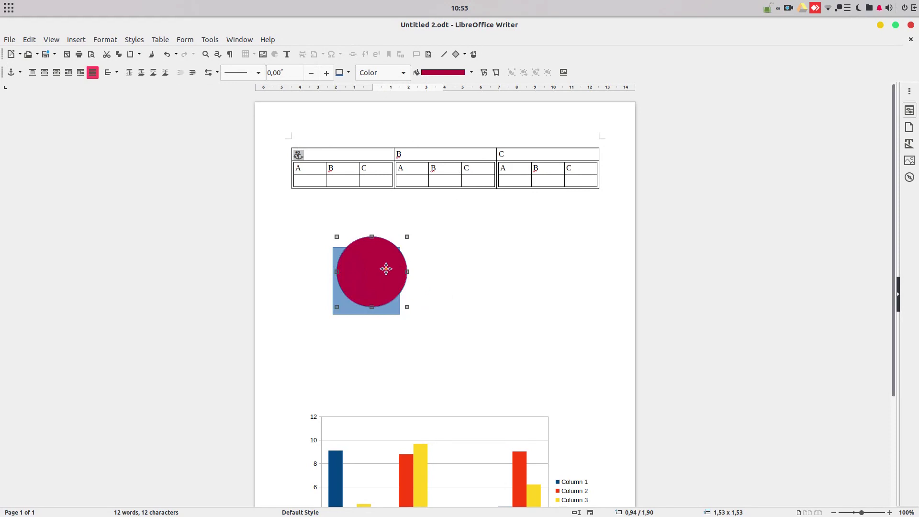
Step: Delete the last crimson circle and blue square, leaving only the table and chart
{"action": "left_click", "coordinate": [484, 277]}
{"action": "left_click", "coordinate": [391, 269]}
{"action": "key", "text": "Delete"}
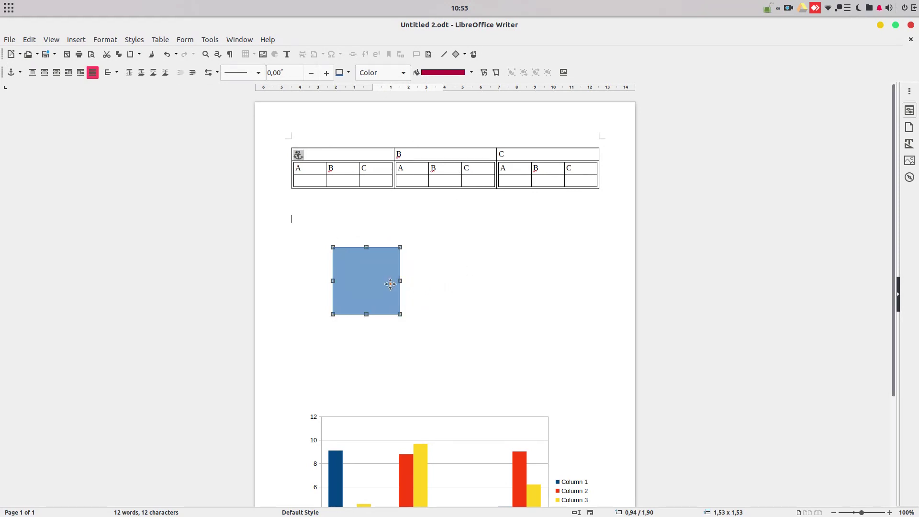
{"action": "key", "text": "Delete"}
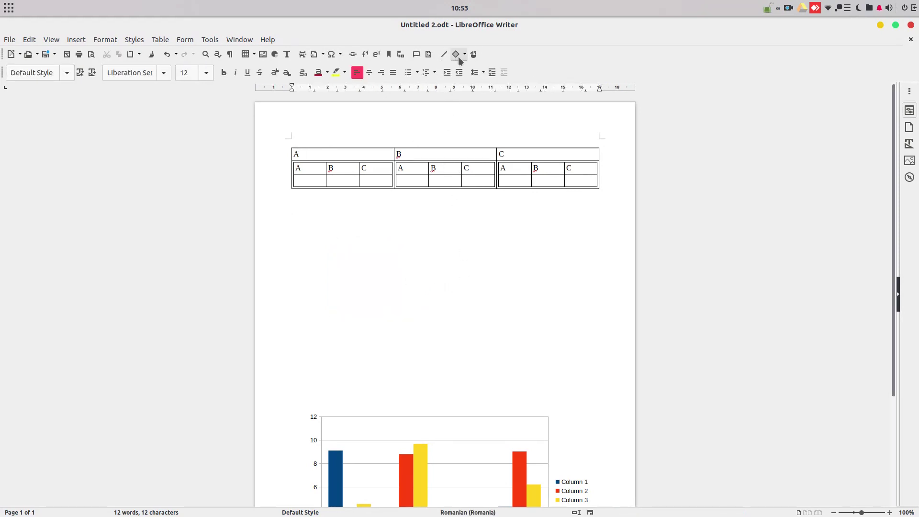
Step: Draw a blue square below the nested table from Basic Shapes
{"action": "left_click", "coordinate": [465, 56]}
{"action": "left_click", "coordinate": [474, 79]}
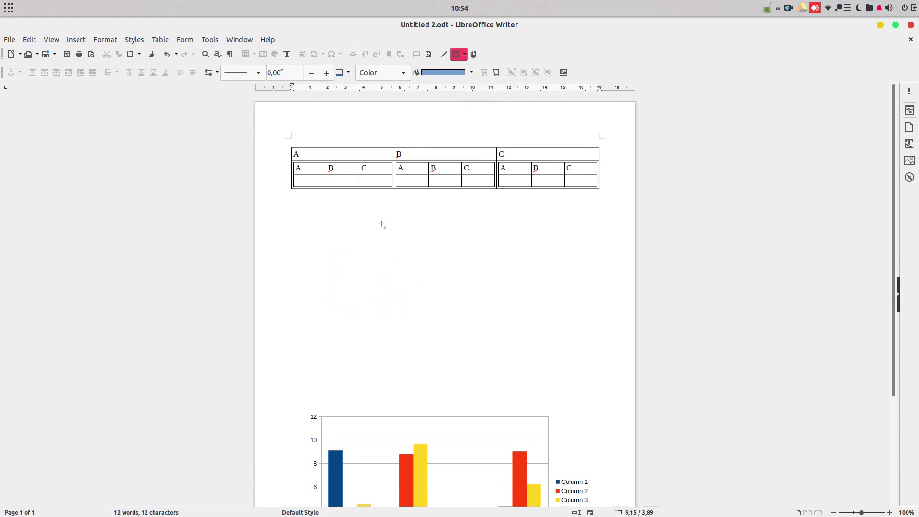
{"action": "left_click_drag", "start_coordinate": [356, 219], "coordinate": [405, 268]}
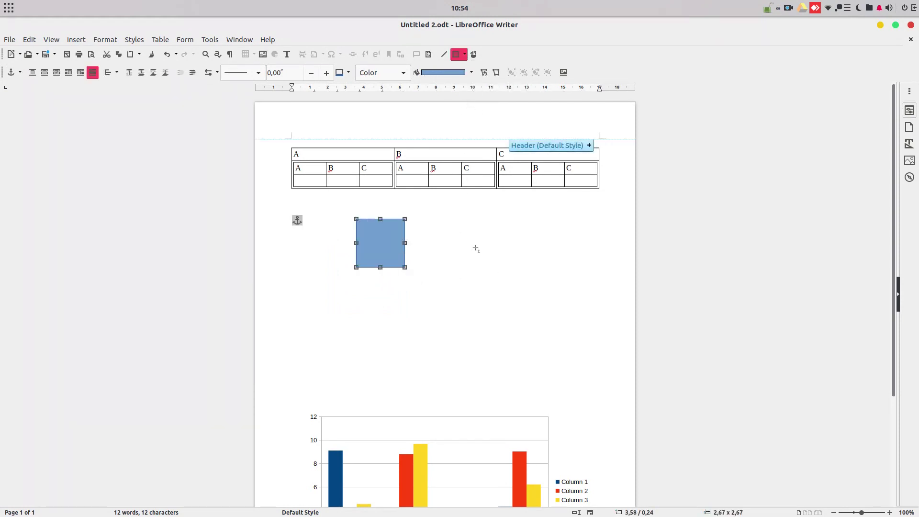
{"action": "left_click", "coordinate": [476, 248]}
Step: Draw a circle overlapping the square, fill it light pink and move it over the square
{"action": "left_click", "coordinate": [465, 54]}
{"action": "left_click", "coordinate": [471, 92]}
{"action": "left_click_drag", "start_coordinate": [391, 248], "coordinate": [459, 315]}
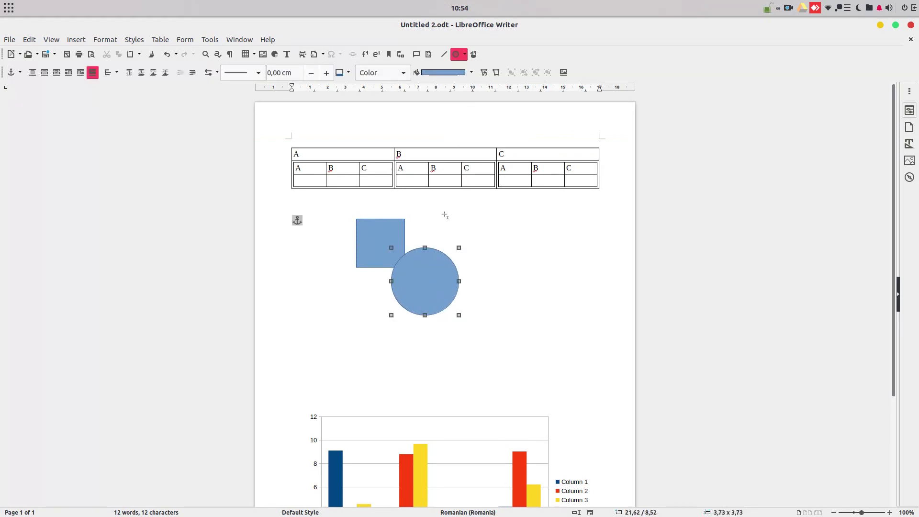
{"action": "left_click", "coordinate": [471, 73]}
{"action": "left_click", "coordinate": [453, 140]}
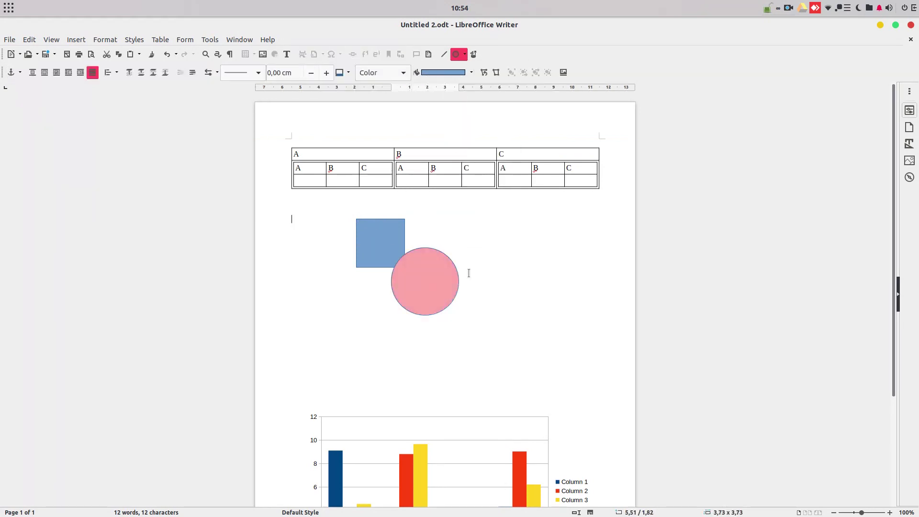
{"action": "left_click_drag", "start_coordinate": [425, 281], "coordinate": [403, 261]}
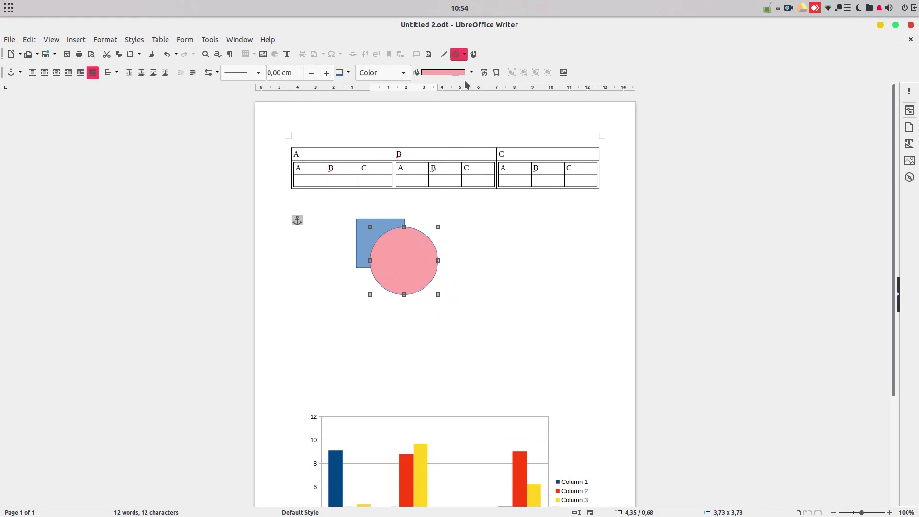
Step: Change the circle's fill colour to red, then to green
{"action": "left_click", "coordinate": [471, 72]}
{"action": "left_click", "coordinate": [454, 122]}
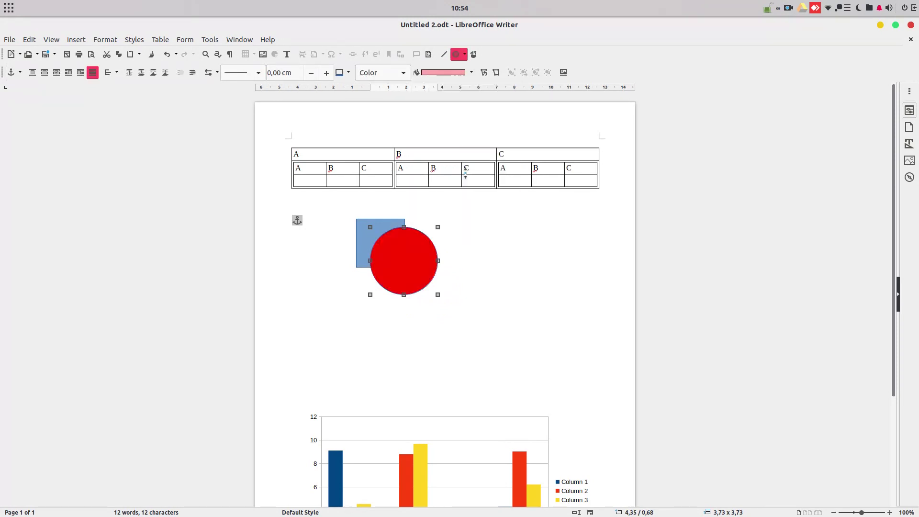
{"action": "left_click", "coordinate": [501, 271]}
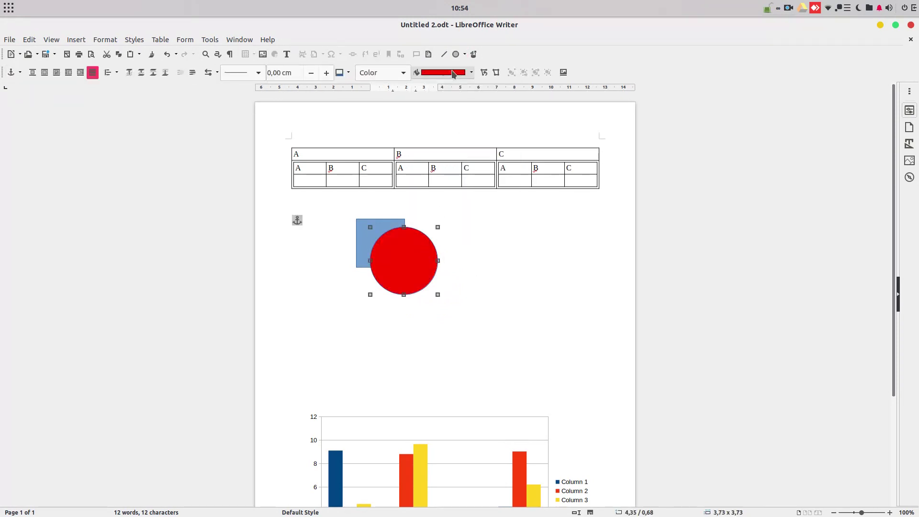
{"action": "left_click", "coordinate": [471, 73]}
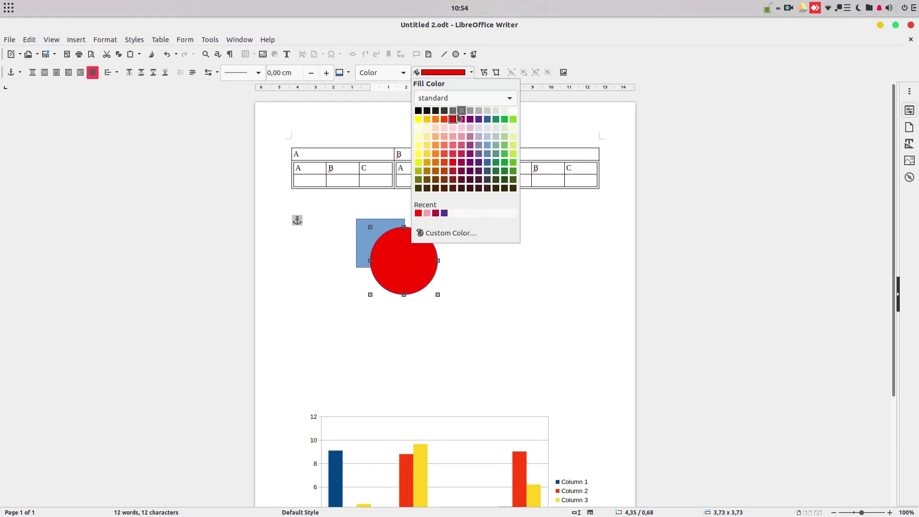
{"action": "left_click", "coordinate": [496, 119]}
{"action": "left_click", "coordinate": [491, 281]}
Step: Shift the square left and the green circle so it overlaps the square's right edge
{"action": "left_click", "coordinate": [427, 257]}
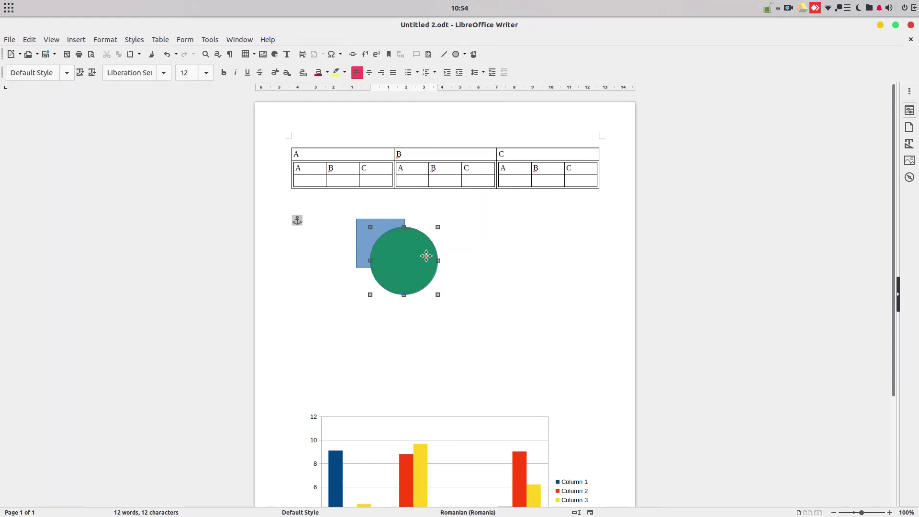
{"action": "left_click_drag", "start_coordinate": [410, 254], "coordinate": [430, 258]}
{"action": "left_click_drag", "start_coordinate": [372, 249], "coordinate": [356, 255]}
{"action": "left_click_drag", "start_coordinate": [427, 259], "coordinate": [412, 252]}
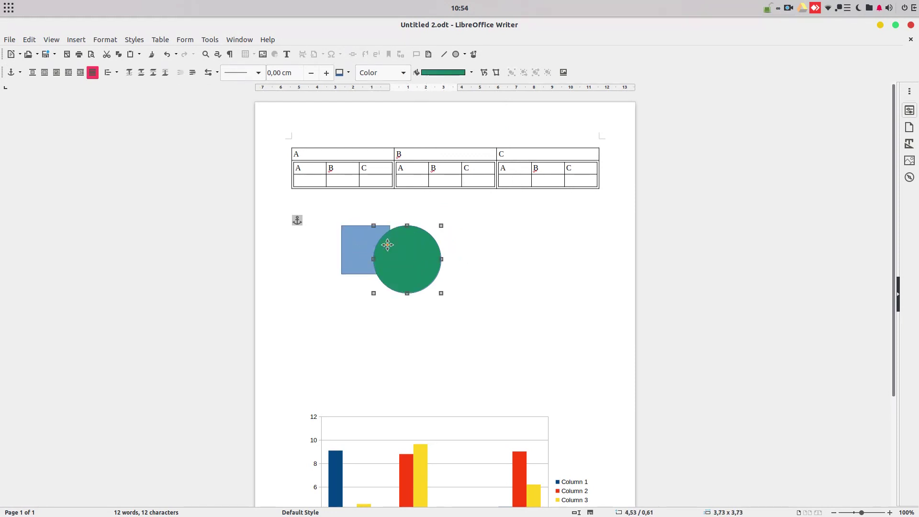
Step: In the circle's wrap settings, uncheck Allow overlap and confirm
{"action": "right_click", "coordinate": [410, 254]}
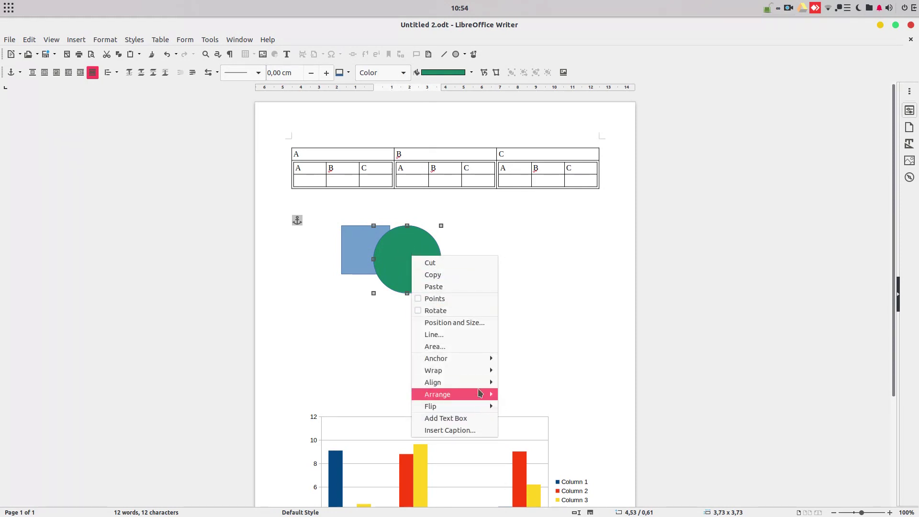
{"action": "mouse_move", "coordinate": [454, 370]}
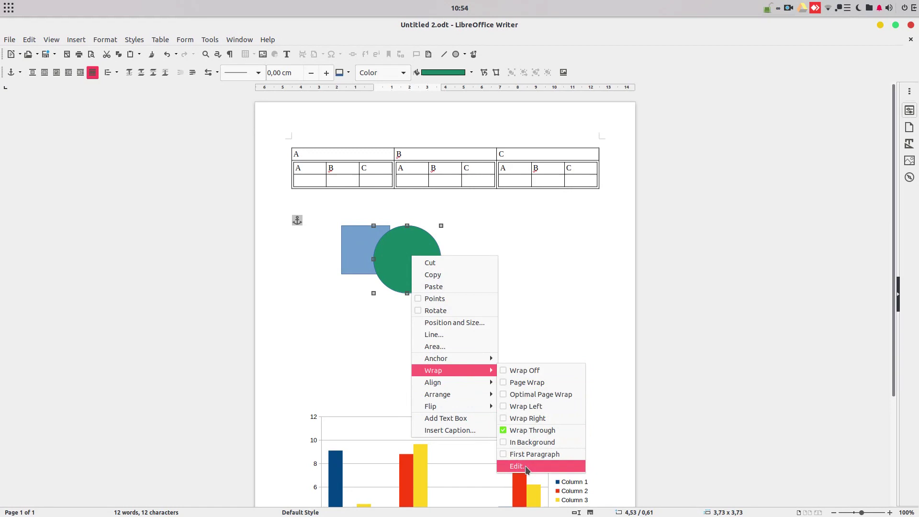
{"action": "left_click", "coordinate": [525, 466]}
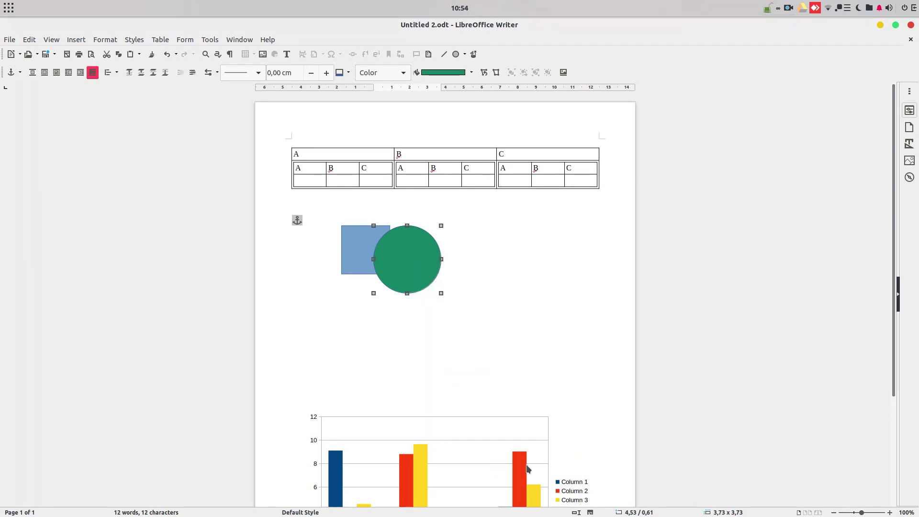
{"action": "left_click", "coordinate": [480, 328]}
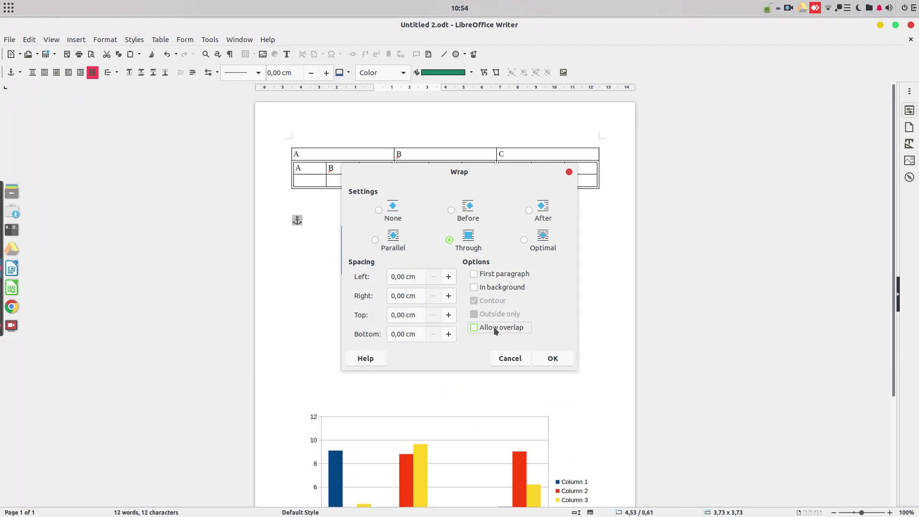
{"action": "left_click", "coordinate": [553, 358]}
Step: Move the green circle back over the square's right side
{"action": "left_click", "coordinate": [431, 273]}
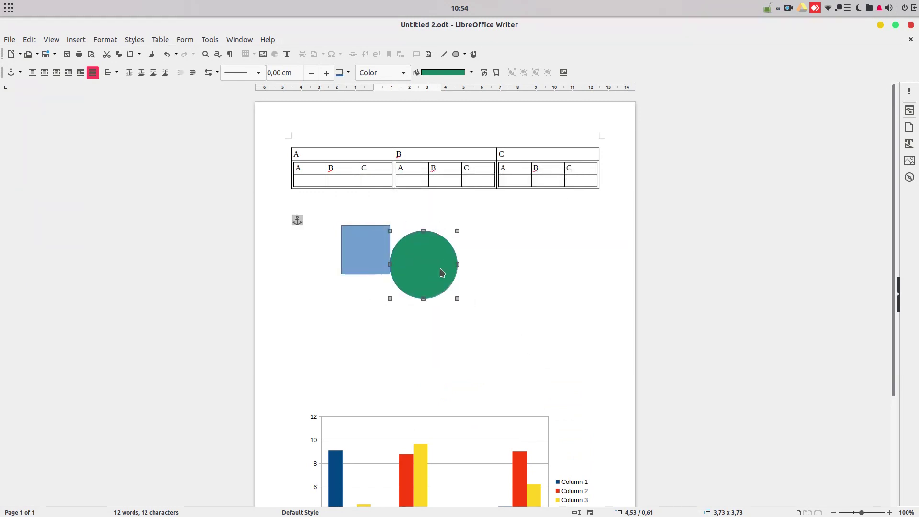
{"action": "left_click_drag", "start_coordinate": [431, 265], "coordinate": [466, 269]}
{"action": "left_click_drag", "start_coordinate": [380, 261], "coordinate": [401, 262]}
{"action": "left_click_drag", "start_coordinate": [465, 277], "coordinate": [414, 271]}
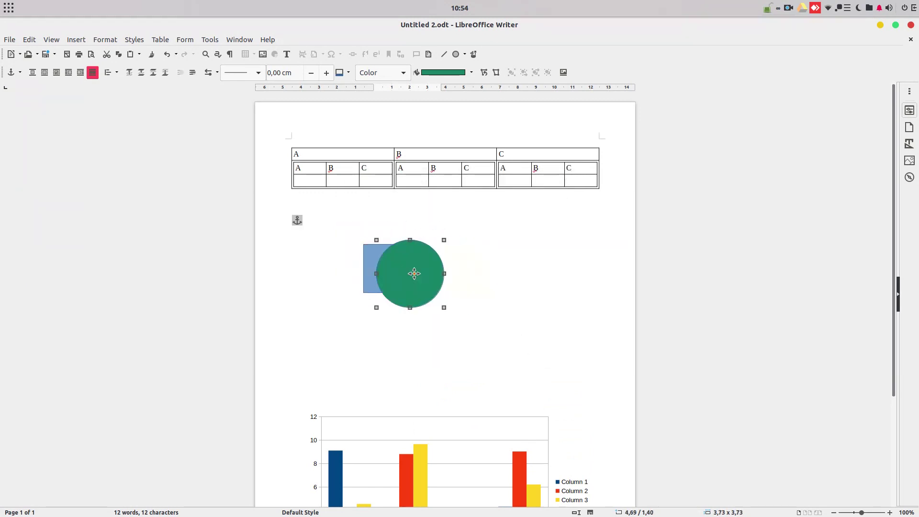
Step: Set the circle's wrap to off and toggle the Allow overlap option
{"action": "right_click", "coordinate": [423, 284]}
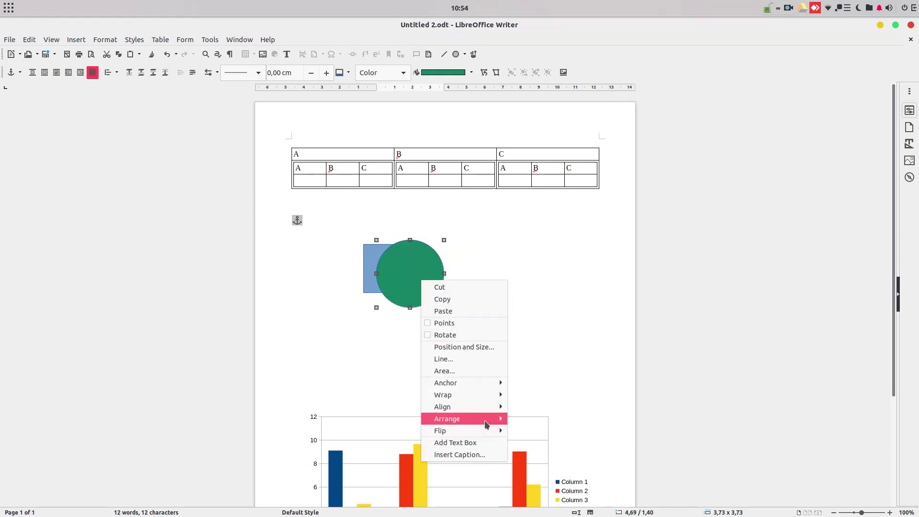
{"action": "mouse_move", "coordinate": [442, 395]}
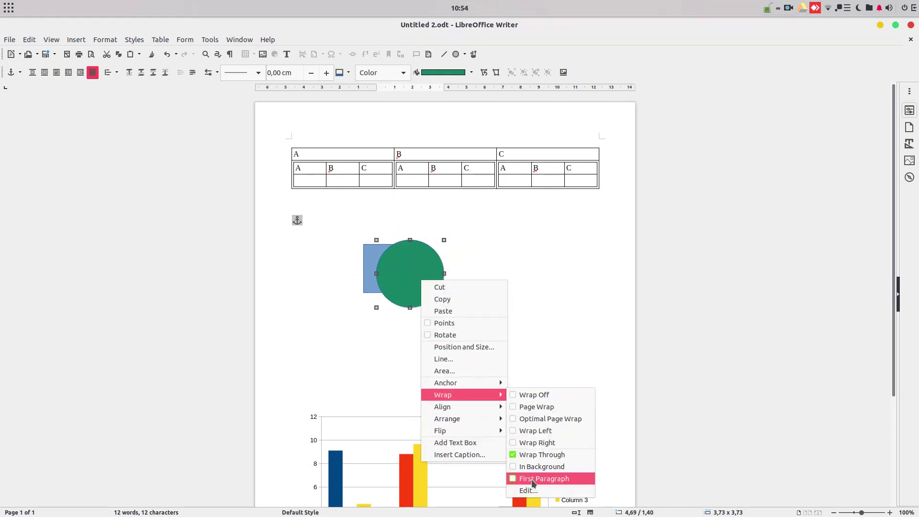
{"action": "left_click", "coordinate": [530, 491]}
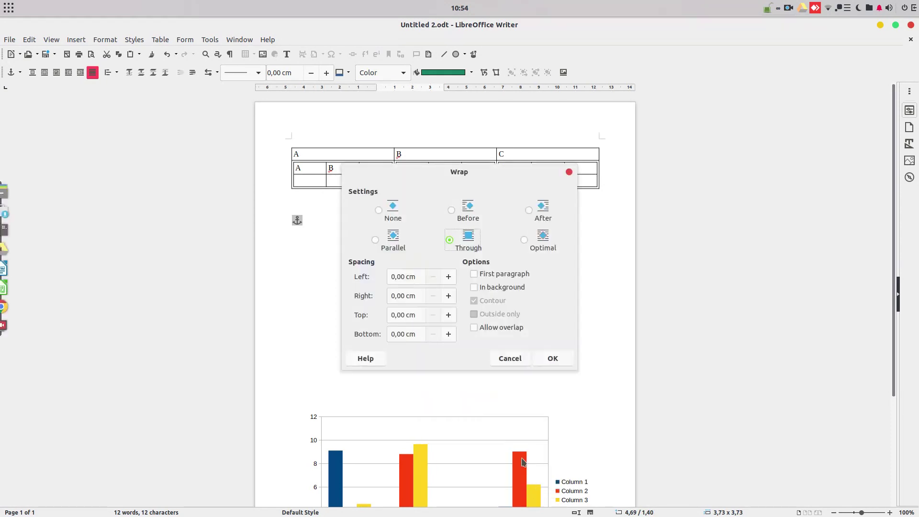
{"action": "left_click", "coordinate": [392, 212]}
{"action": "left_click", "coordinate": [475, 328]}
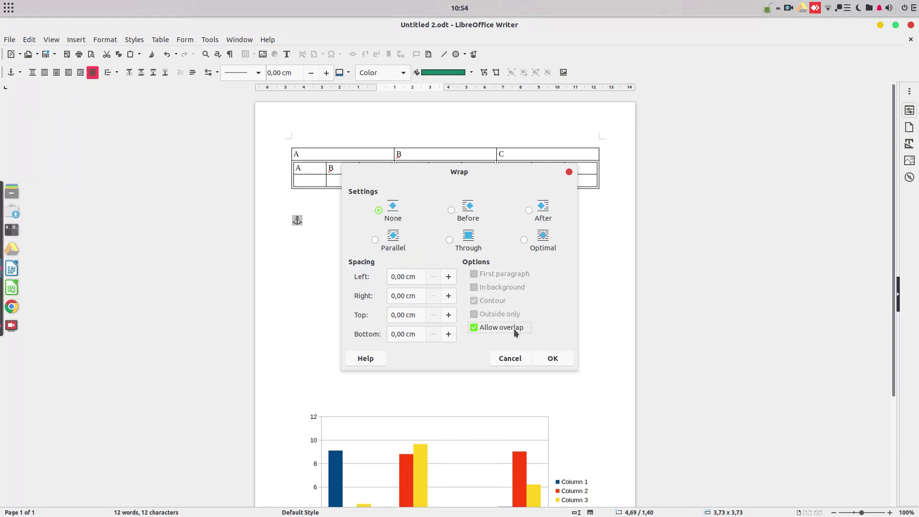
{"action": "left_click", "coordinate": [541, 356]}
Step: Turn wrapping off for the blue square and clear its Allow overlap option
{"action": "left_click", "coordinate": [367, 284]}
{"action": "right_click", "coordinate": [367, 284]}
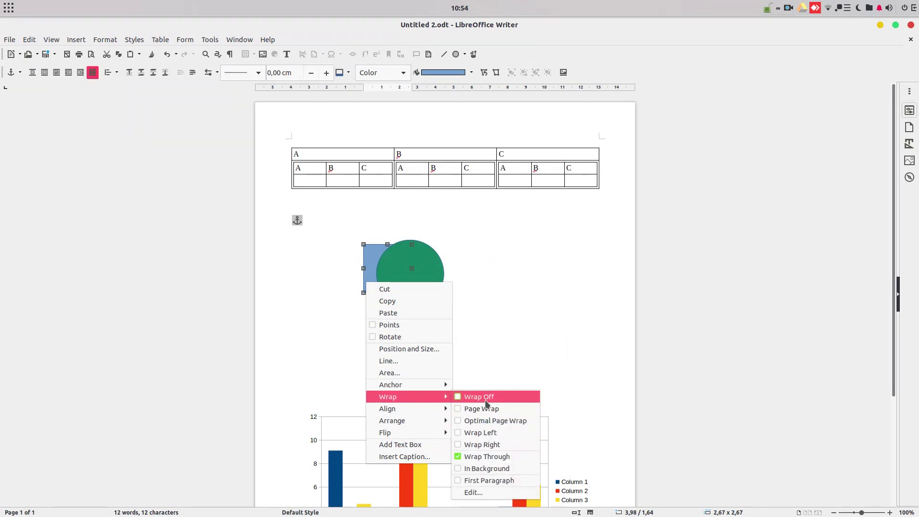
{"action": "left_click", "coordinate": [481, 396]}
{"action": "right_click", "coordinate": [368, 281]}
{"action": "mouse_move", "coordinate": [392, 420]}
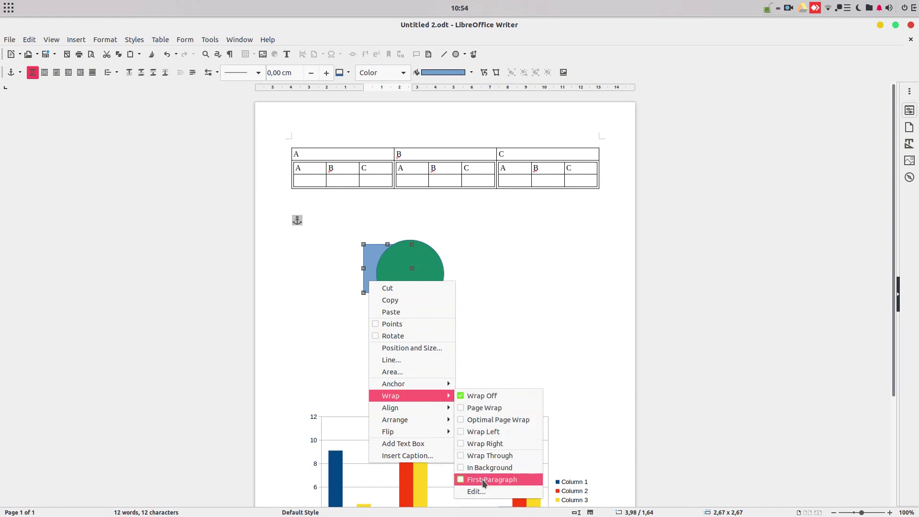
{"action": "left_click", "coordinate": [476, 491]}
{"action": "left_click", "coordinate": [474, 327]}
{"action": "left_click", "coordinate": [538, 359]}
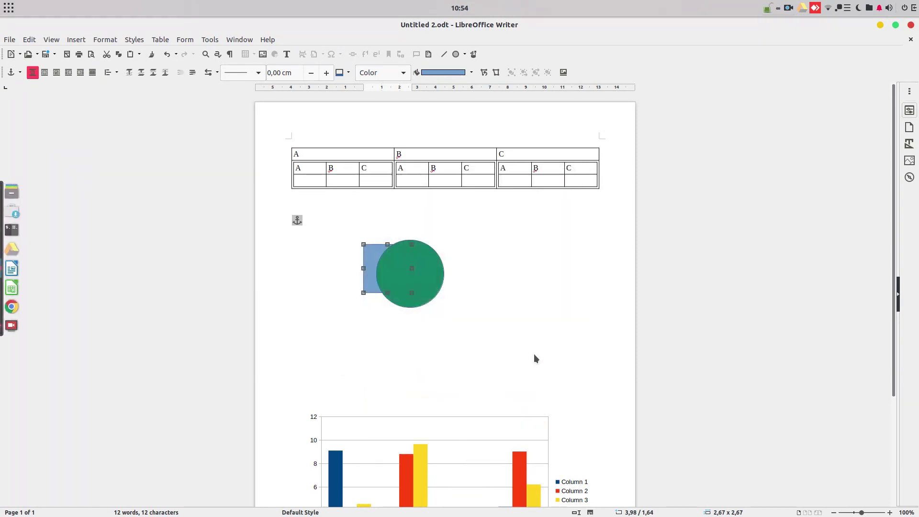
Step: Drag the square and green circle around, placing the circle beside the square
{"action": "left_click", "coordinate": [414, 267]}
{"action": "mouse_move", "coordinate": [405, 273]}
{"action": "left_mouse_down"}
{"action": "mouse_move", "coordinate": [444, 273]}
{"action": "mouse_move", "coordinate": [408, 328]}
{"action": "mouse_move", "coordinate": [384, 285]}
{"action": "left_mouse_up"}
{"action": "left_click_drag", "start_coordinate": [378, 226], "coordinate": [422, 281]}
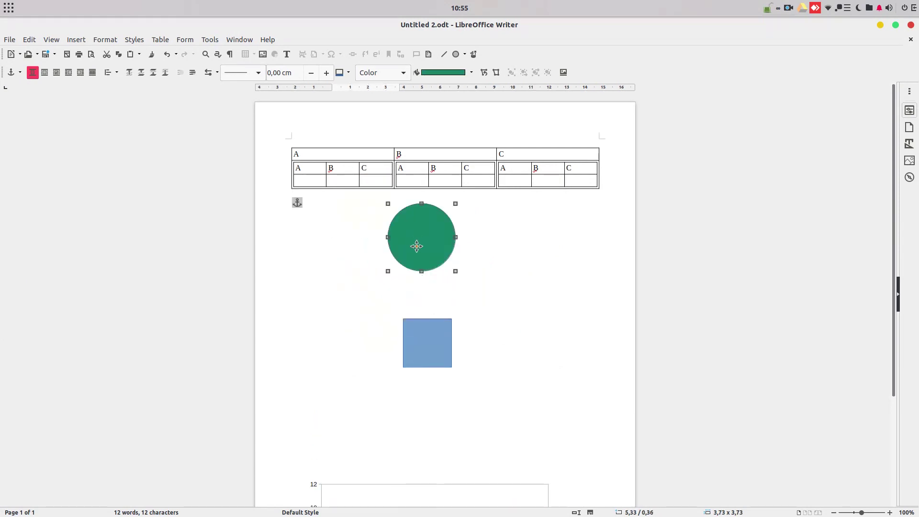
{"action": "mouse_move", "coordinate": [417, 239]}
{"action": "left_mouse_down"}
{"action": "mouse_move", "coordinate": [451, 331]}
{"action": "mouse_move", "coordinate": [485, 317]}
{"action": "mouse_move", "coordinate": [430, 270]}
{"action": "left_mouse_up"}
{"action": "mouse_move", "coordinate": [428, 206]}
{"action": "left_mouse_down"}
{"action": "mouse_move", "coordinate": [426, 352]}
{"action": "mouse_move", "coordinate": [500, 275]}
{"action": "left_mouse_up"}
{"action": "left_click_drag", "start_coordinate": [499, 240], "coordinate": [496, 297]}
Step: Check each shape's context options, then move the green circle onto the square
{"action": "right_click", "coordinate": [500, 294]}
{"action": "left_click", "coordinate": [601, 411]}
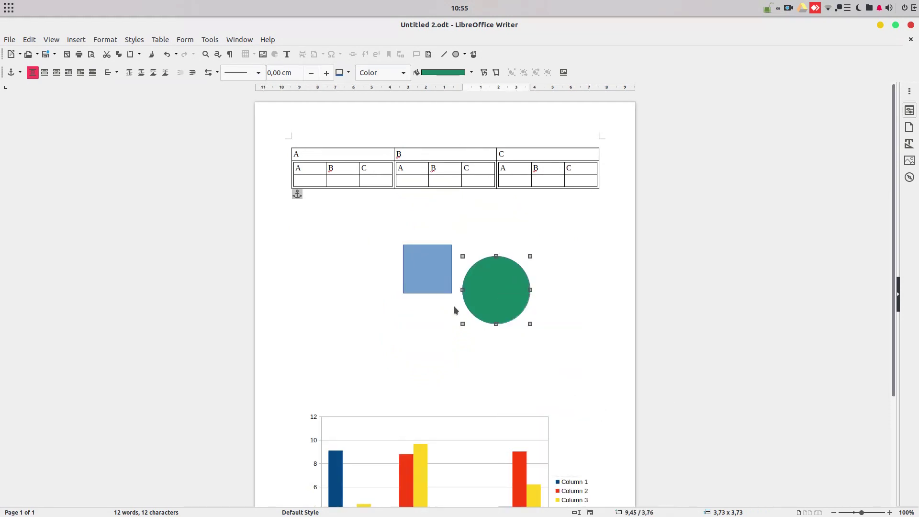
{"action": "right_click", "coordinate": [434, 280]}
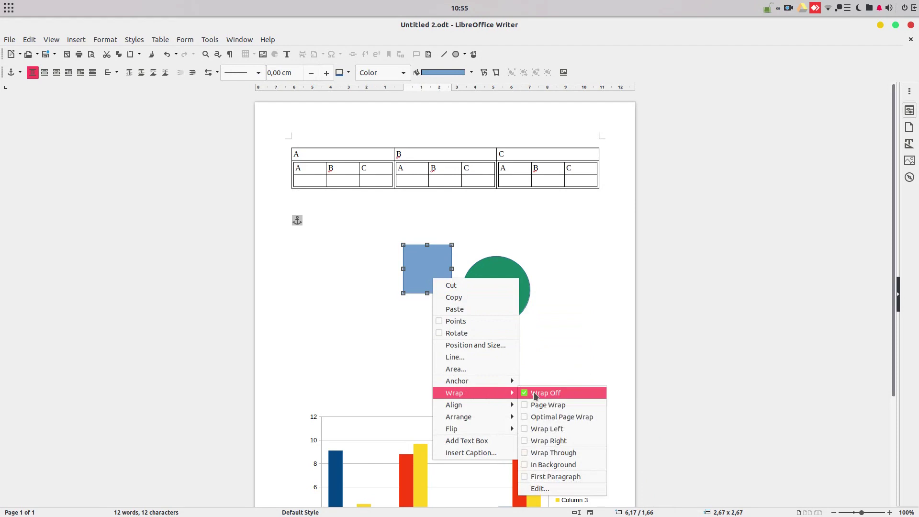
{"action": "left_click", "coordinate": [546, 393]}
{"action": "mouse_move", "coordinate": [486, 302]}
{"action": "left_mouse_down"}
{"action": "mouse_move", "coordinate": [462, 338]}
{"action": "mouse_move", "coordinate": [455, 313]}
{"action": "mouse_move", "coordinate": [375, 258]}
{"action": "left_mouse_up"}
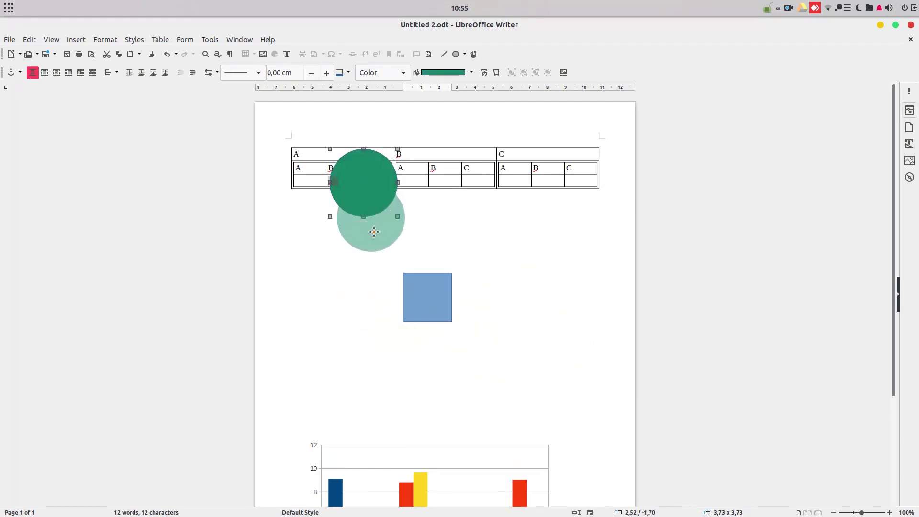
{"action": "mouse_move", "coordinate": [366, 201]}
{"action": "left_mouse_down"}
{"action": "mouse_move", "coordinate": [384, 263]}
{"action": "mouse_move", "coordinate": [401, 259]}
{"action": "mouse_move", "coordinate": [413, 286]}
{"action": "mouse_move", "coordinate": [474, 343]}
{"action": "left_mouse_up"}
Step: Review the wrap settings of the green circle and the blue square without changes
{"action": "right_click", "coordinate": [464, 313]}
{"action": "mouse_move", "coordinate": [490, 449]}
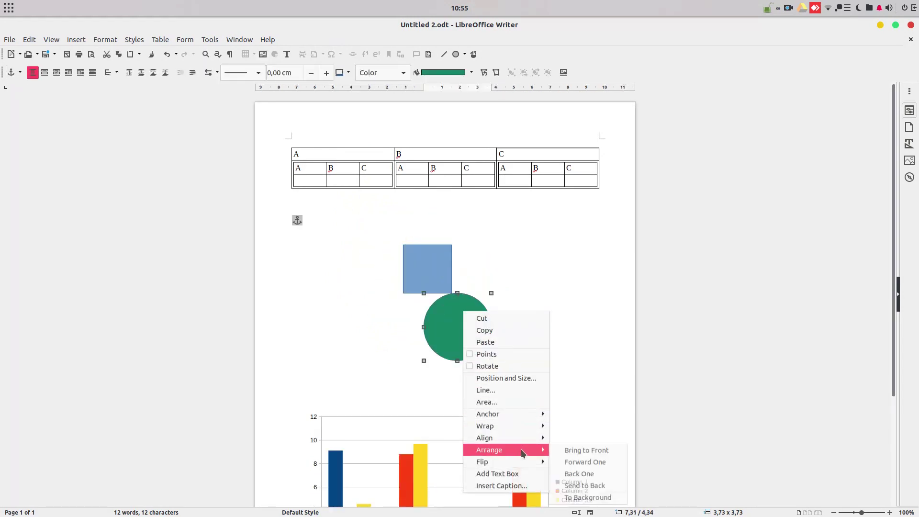
{"action": "mouse_move", "coordinate": [485, 426]}
{"action": "left_click", "coordinate": [576, 510]}
{"action": "left_click", "coordinate": [544, 357]}
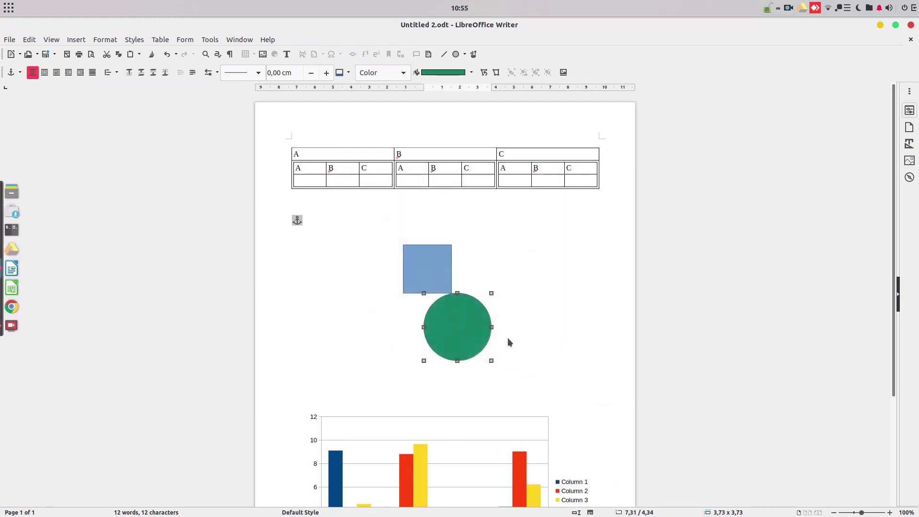
{"action": "right_click", "coordinate": [435, 273]}
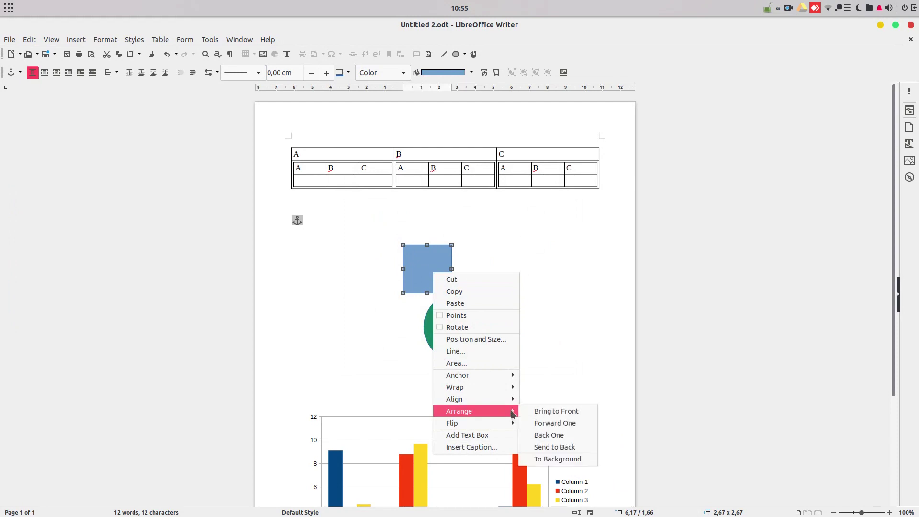
{"action": "mouse_move", "coordinate": [454, 388]}
{"action": "left_click", "coordinate": [568, 483]}
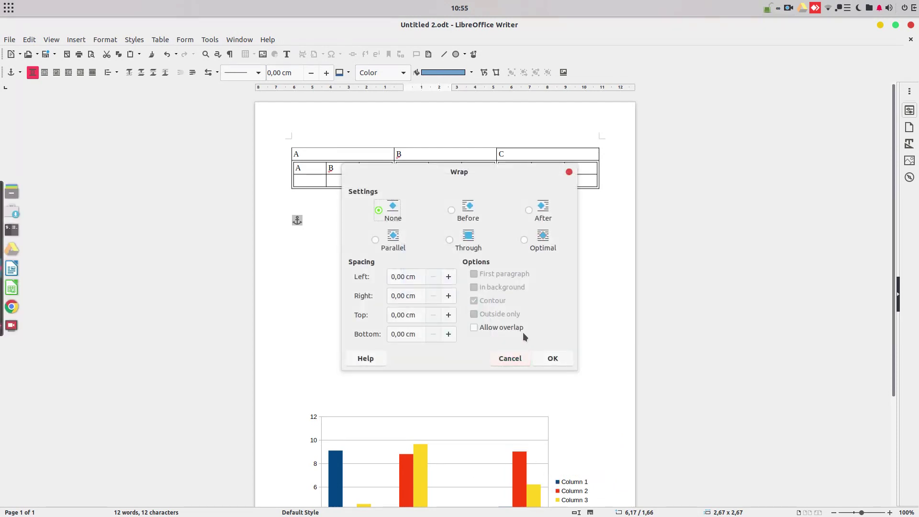
{"action": "left_click", "coordinate": [552, 358]}
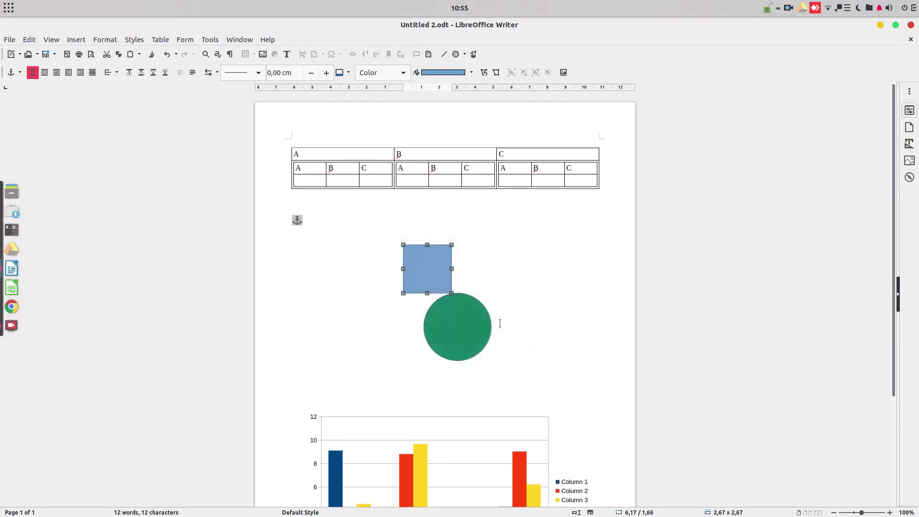
Step: Move the green circle down below the table, beneath the blue square
{"action": "mouse_move", "coordinate": [474, 316]}
{"action": "left_mouse_down"}
{"action": "mouse_move", "coordinate": [489, 318]}
{"action": "mouse_move", "coordinate": [420, 303]}
{"action": "left_mouse_up"}
{"action": "mouse_move", "coordinate": [407, 253]}
{"action": "left_mouse_down"}
{"action": "mouse_move", "coordinate": [458, 279]}
{"action": "mouse_move", "coordinate": [455, 325]}
{"action": "mouse_move", "coordinate": [444, 289]}
{"action": "left_mouse_up"}
{"action": "mouse_move", "coordinate": [431, 201]}
{"action": "left_mouse_down"}
{"action": "mouse_move", "coordinate": [424, 277]}
{"action": "mouse_move", "coordinate": [442, 312]}
{"action": "mouse_move", "coordinate": [406, 200]}
{"action": "mouse_move", "coordinate": [451, 308]}
{"action": "mouse_move", "coordinate": [470, 293]}
{"action": "left_mouse_up"}
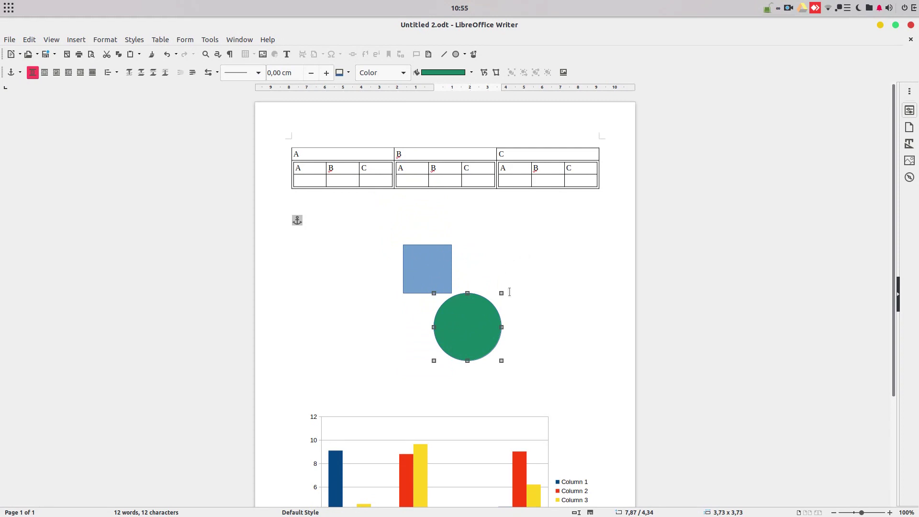
{"action": "left_click", "coordinate": [548, 302]}
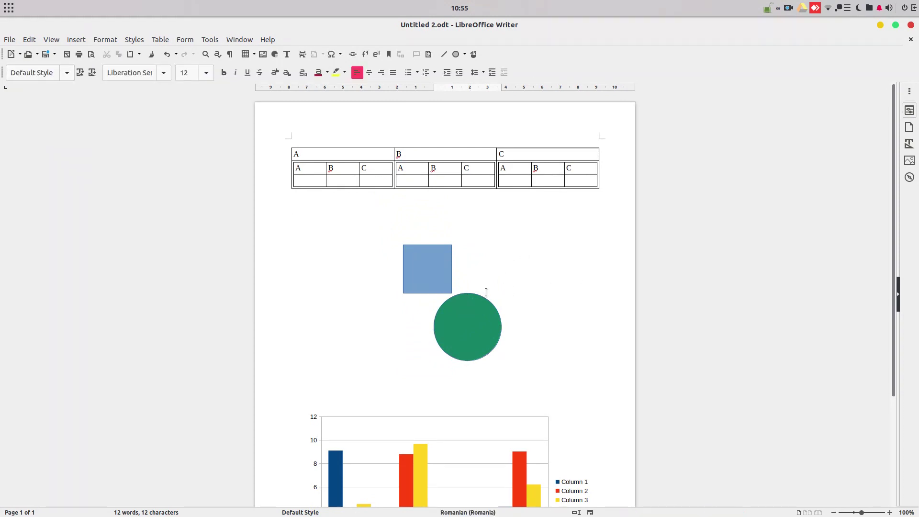
{"action": "scroll", "coordinate": [539, 223], "scroll_direction": "down", "scroll_amount": 3}
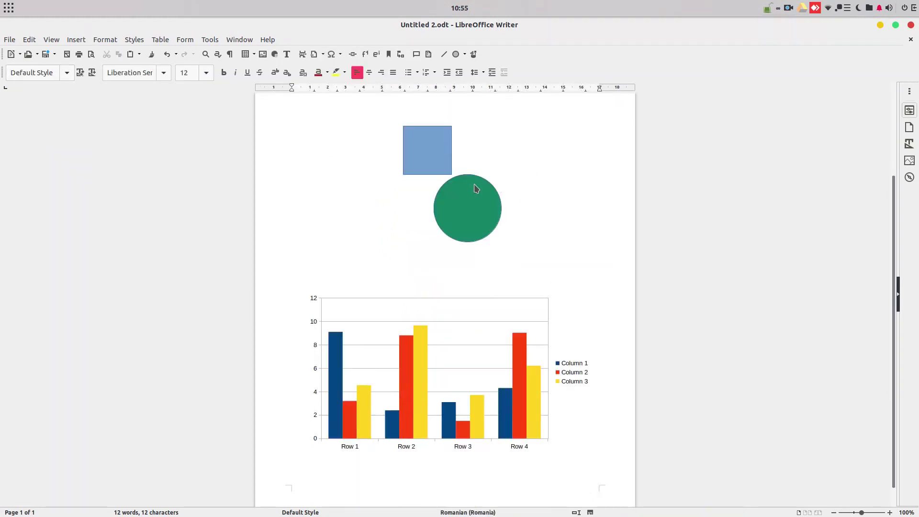
{"action": "scroll", "coordinate": [487, 201], "scroll_direction": "down", "scroll_amount": 1}
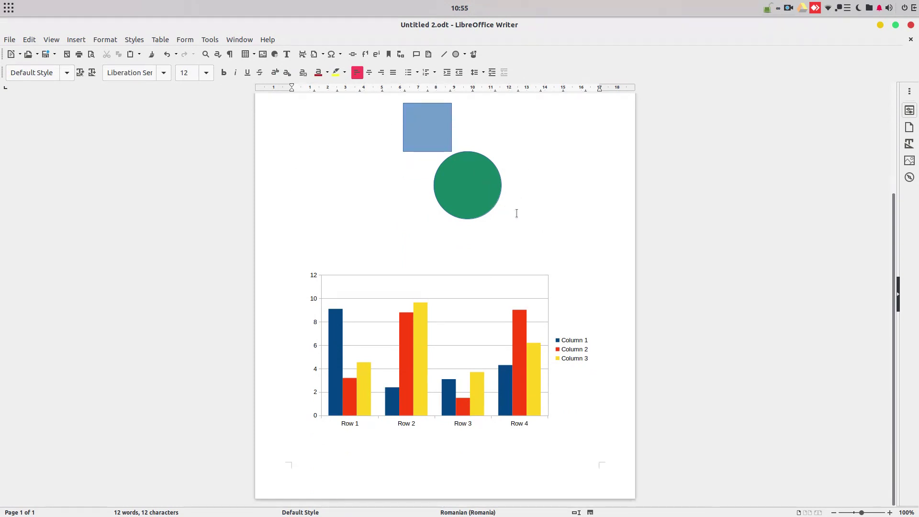
Step: Nudge the green circle slightly right, then select the chart and dismiss its context menu
{"action": "left_click_drag", "start_coordinate": [467, 182], "coordinate": [481, 183]}
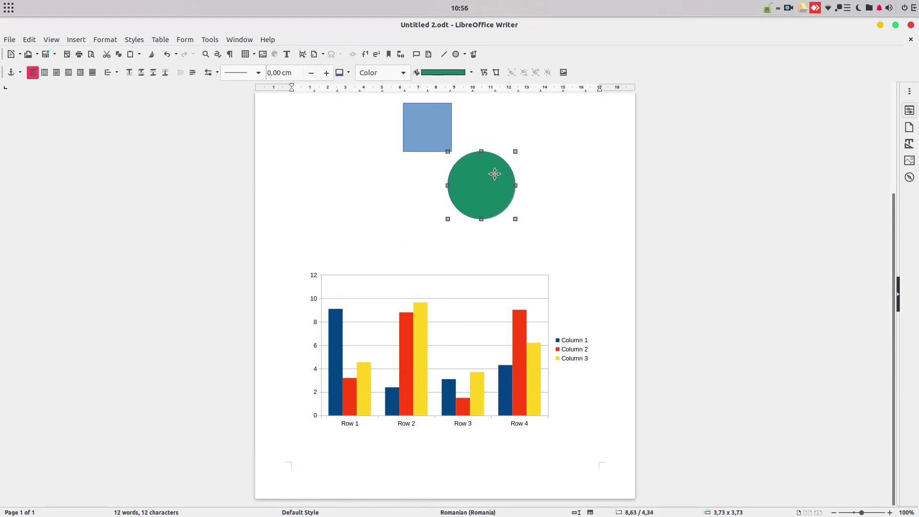
{"action": "left_click", "coordinate": [515, 296]}
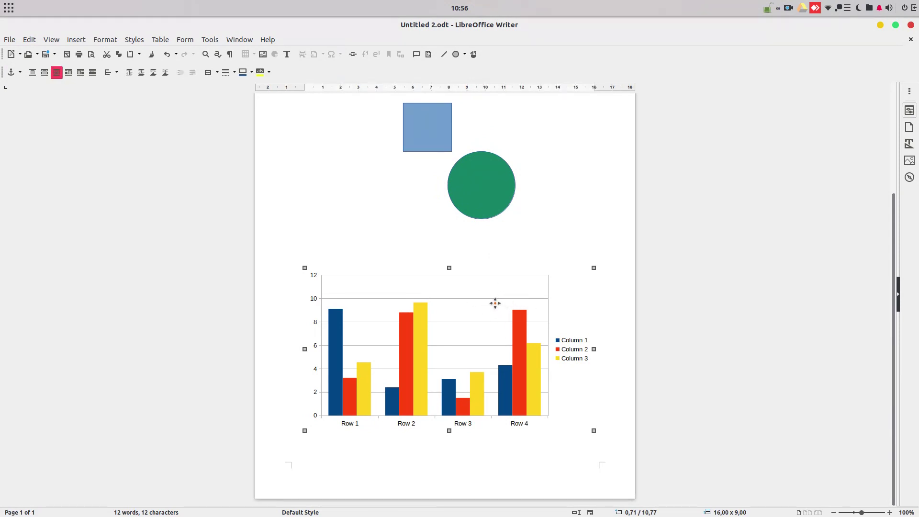
{"action": "right_click", "coordinate": [495, 303]}
{"action": "key", "text": "Escape"}
Step: Attach a comment to the chart reading 'Please change the color for blue'
{"action": "left_click", "coordinate": [415, 56]}
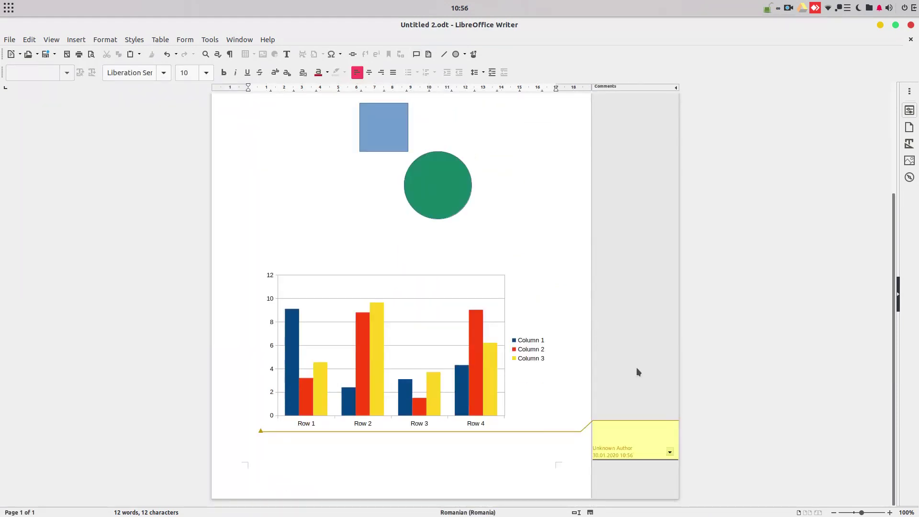
{"action": "type", "text": "Please change the color "}
{"action": "type", "text": "for blue"}
{"action": "key", "text": "Escape"}
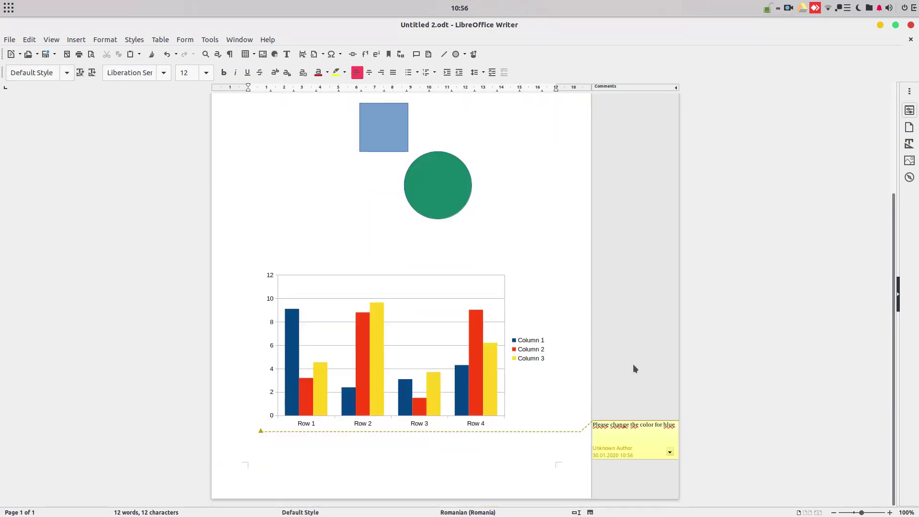
Step: Insert the wn1.png image from file below the nested table
{"action": "right_click", "coordinate": [445, 186]}
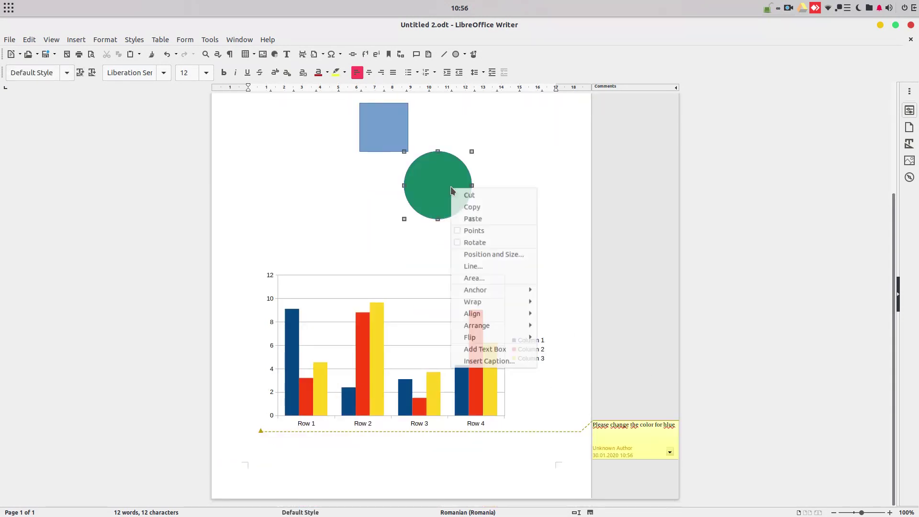
{"action": "left_click", "coordinate": [491, 160]}
{"action": "scroll", "coordinate": [533, 162], "scroll_direction": "up", "scroll_amount": 4}
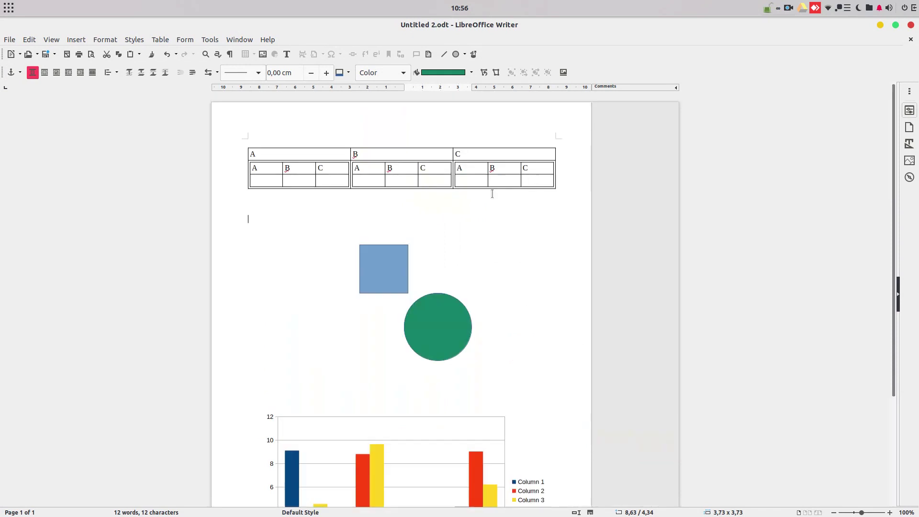
{"action": "left_click", "coordinate": [439, 264]}
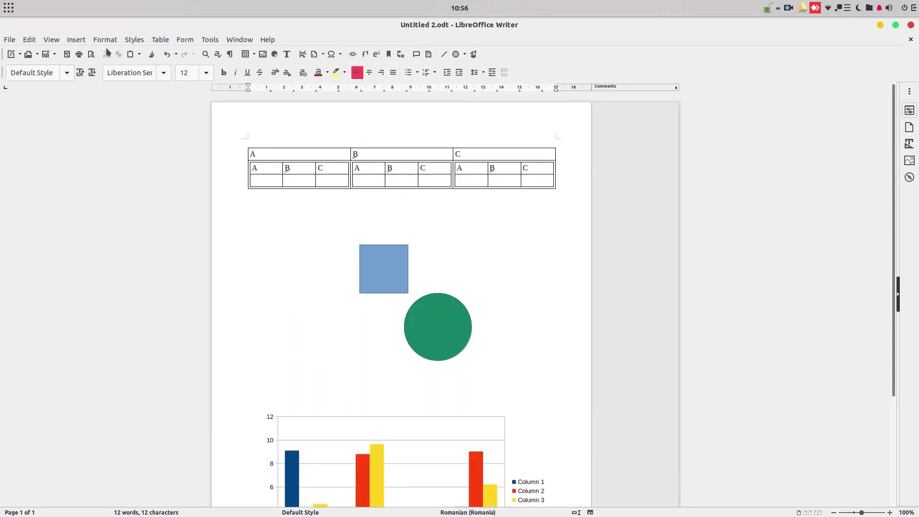
{"action": "left_click", "coordinate": [78, 41]}
{"action": "left_click", "coordinate": [98, 78]}
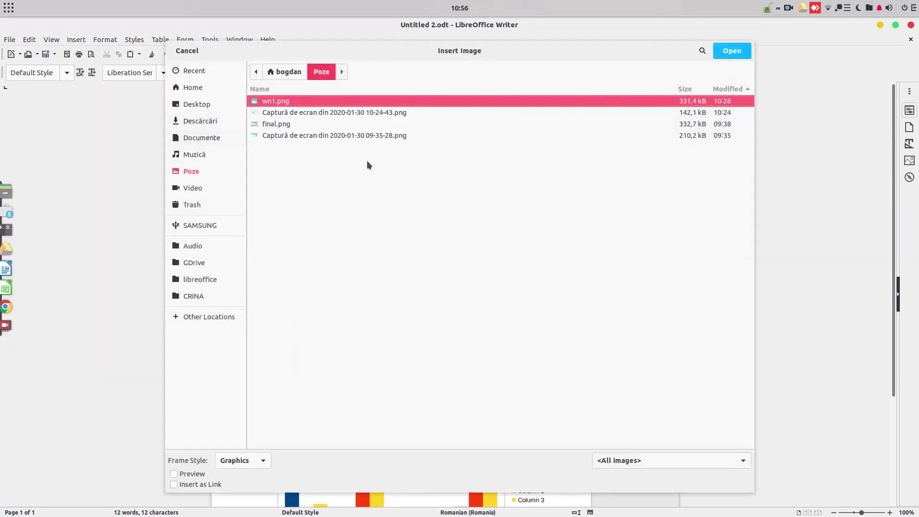
{"action": "double_click", "coordinate": [297, 107]}
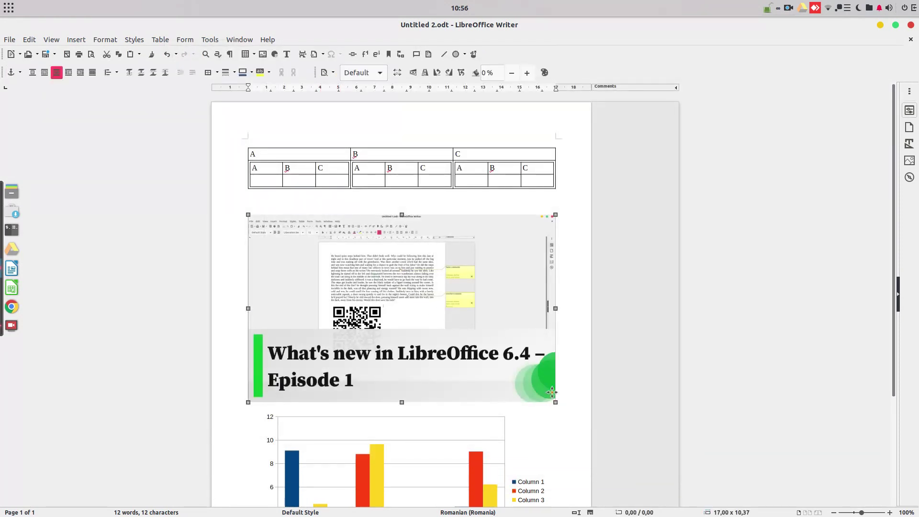
Step: Shrink the inserted image and place it left of the blue square
{"action": "left_click_drag", "start_coordinate": [554, 400], "coordinate": [365, 287]}
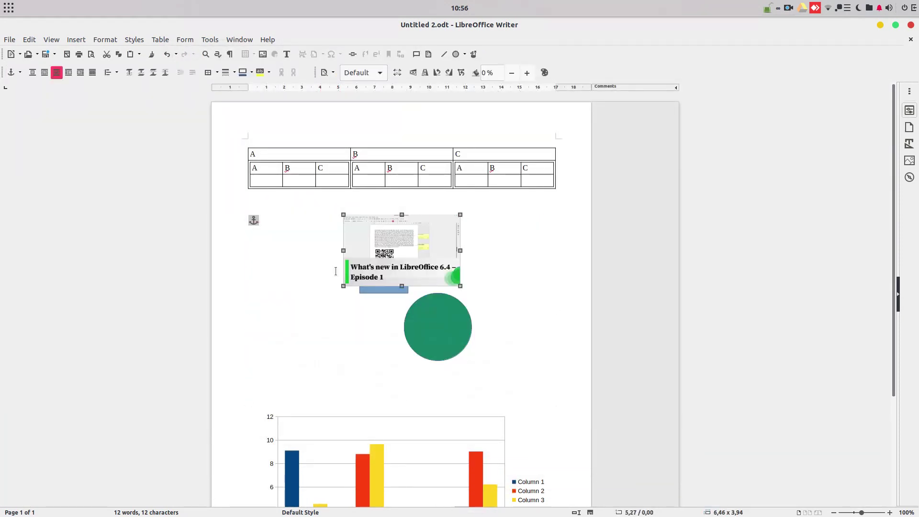
{"action": "left_click_drag", "start_coordinate": [440, 261], "coordinate": [323, 330]}
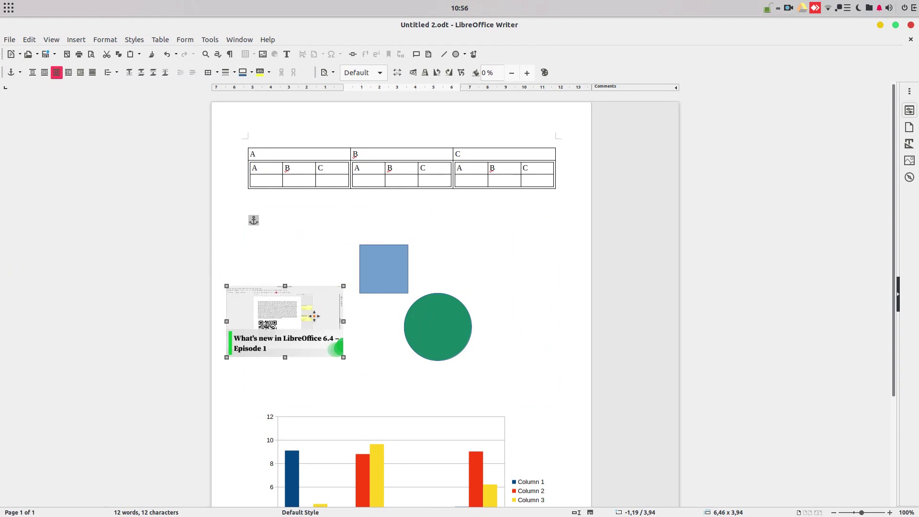
Step: Attach a comment to the image reading 'Some coments here'
{"action": "left_click", "coordinate": [417, 54]}
{"action": "type", "text": "Some coments here"}
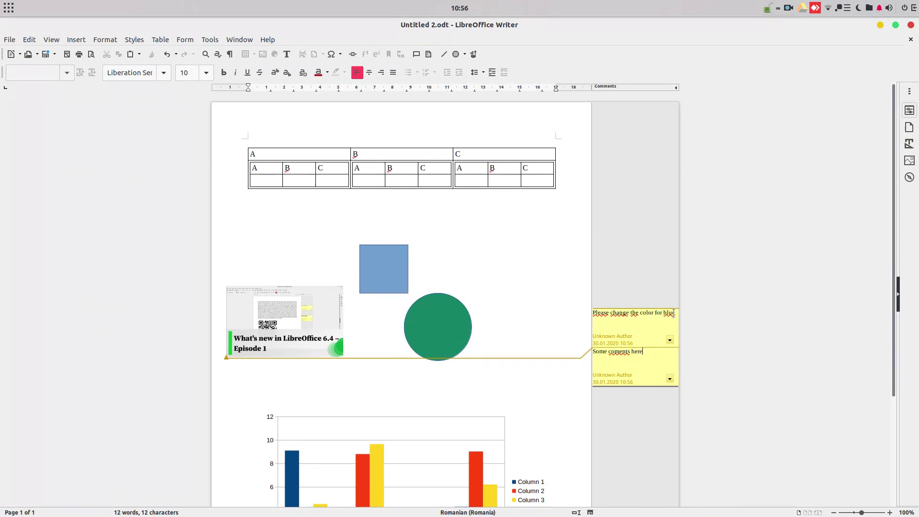
{"action": "left_click", "coordinate": [543, 298]}
{"action": "scroll", "coordinate": [503, 431], "scroll_direction": "down", "scroll_amount": 3}
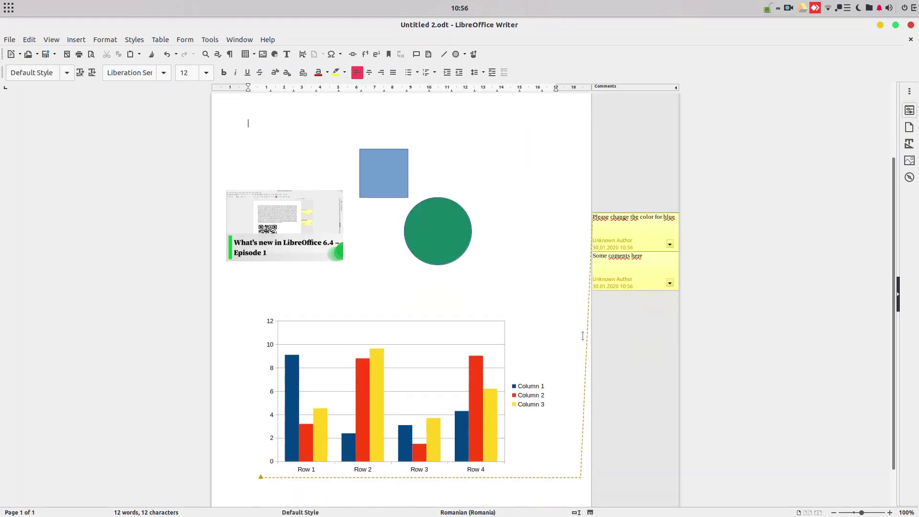
Step: Move the video image down to sit just above the chart, overlapping the green circle
{"action": "left_click_drag", "start_coordinate": [287, 216], "coordinate": [397, 254]}
{"action": "left_click", "coordinate": [449, 345]}
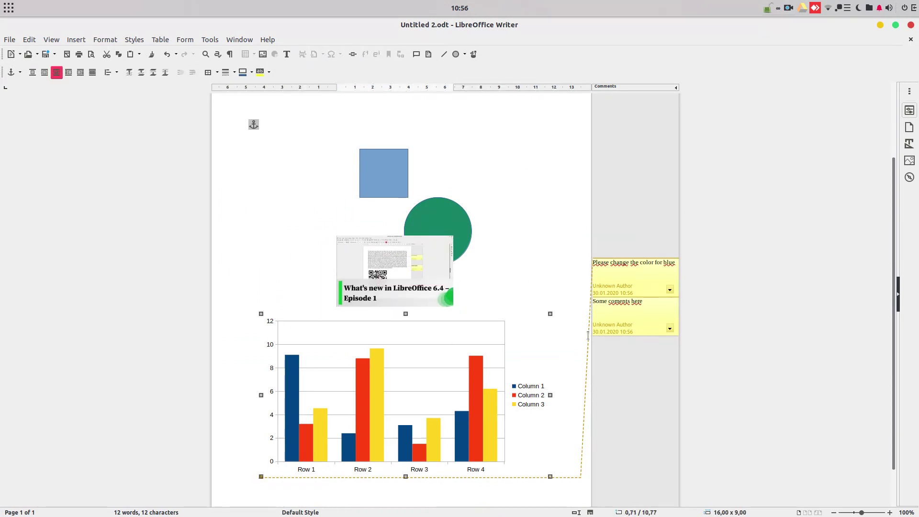
{"action": "left_click", "coordinate": [382, 273]}
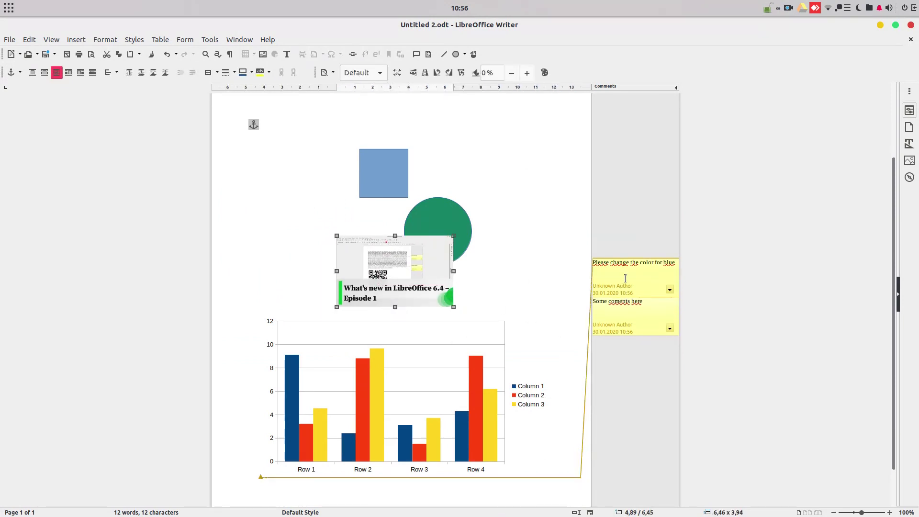
{"action": "left_click", "coordinate": [622, 305]}
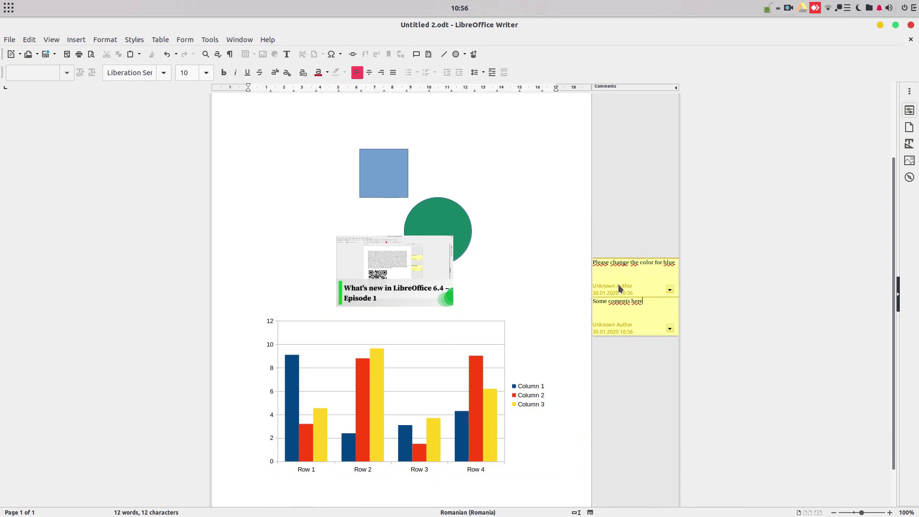
Step: Mark the comments Resolved, unresolve them via the second comment's dropdown, then resolve again
{"action": "left_click", "coordinate": [670, 289]}
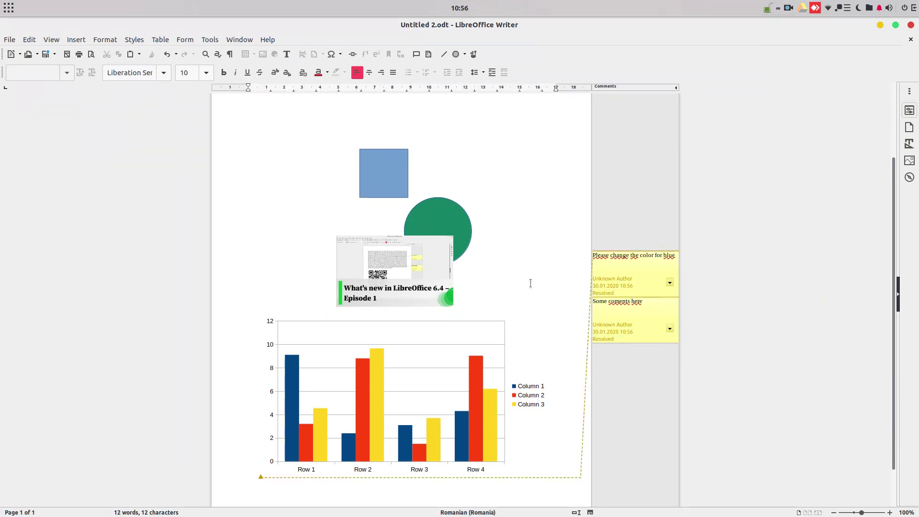
{"action": "left_click", "coordinate": [599, 301]}
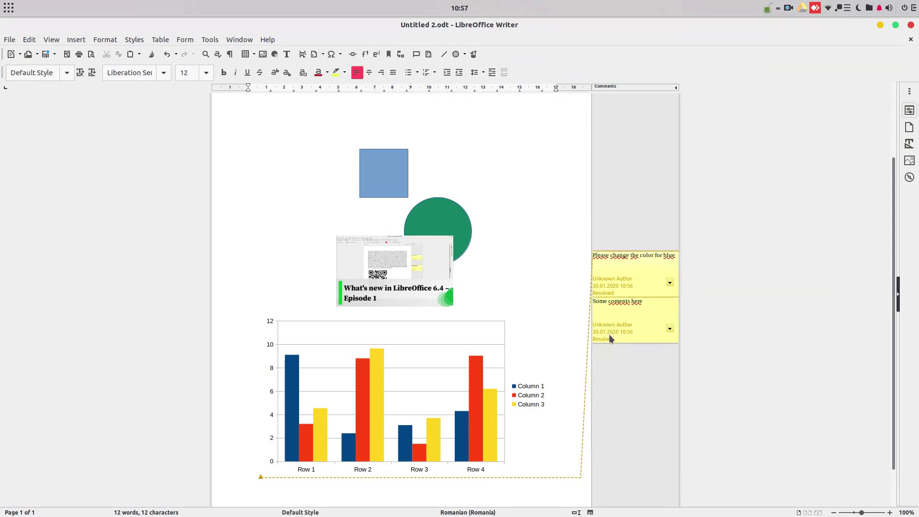
{"action": "left_click", "coordinate": [671, 333]}
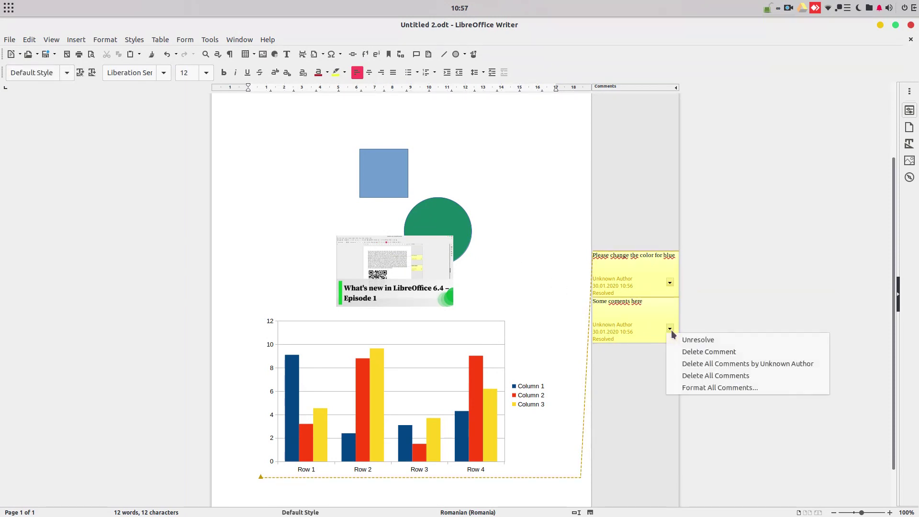
{"action": "left_click", "coordinate": [694, 339]}
{"action": "left_click", "coordinate": [669, 290]}
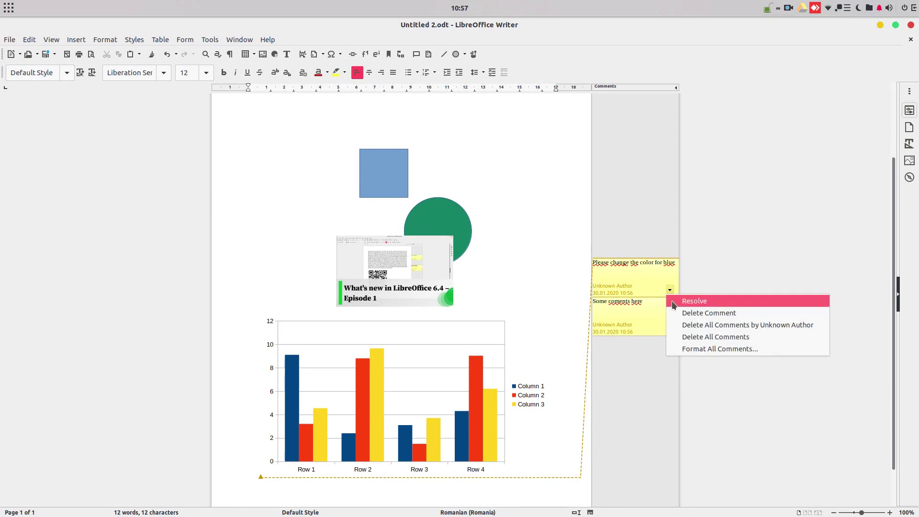
Step: Toggle View > Resolved Comments off and back on so resolved comments show again
{"action": "left_click", "coordinate": [57, 41]}
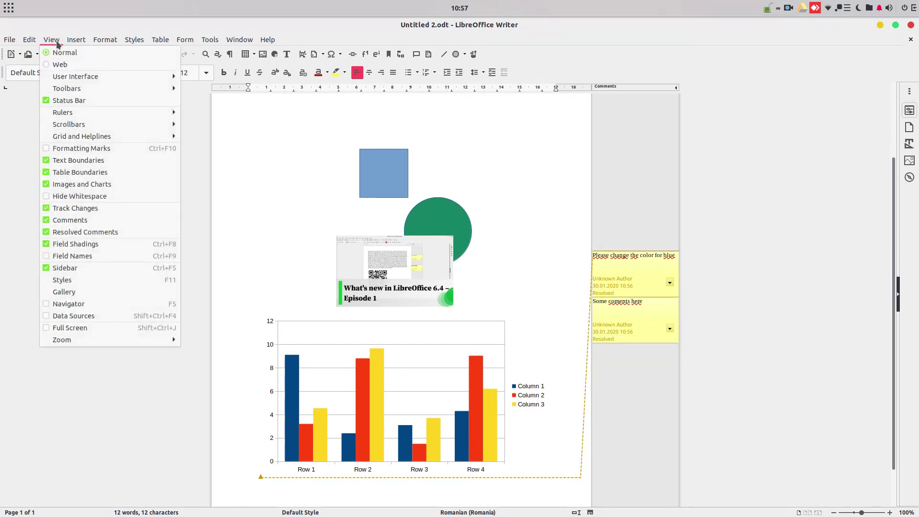
{"action": "left_click", "coordinate": [87, 232]}
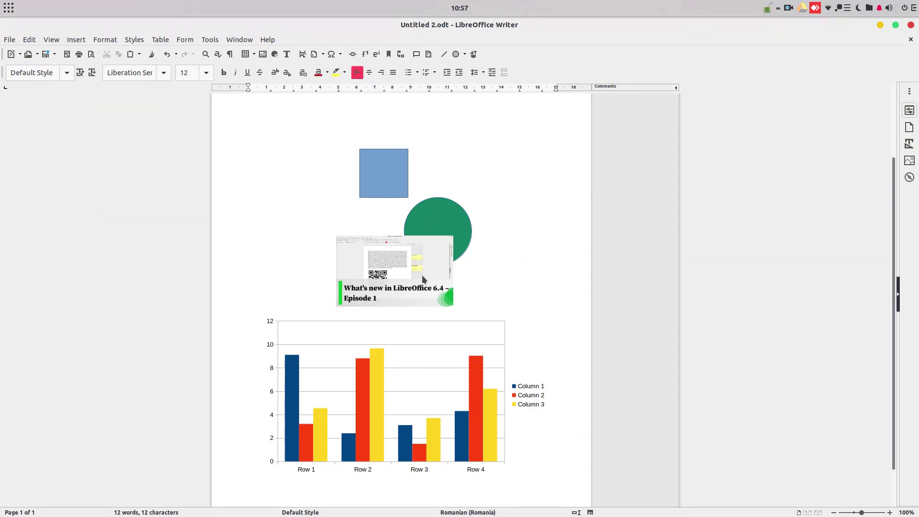
{"action": "left_click", "coordinate": [52, 41]}
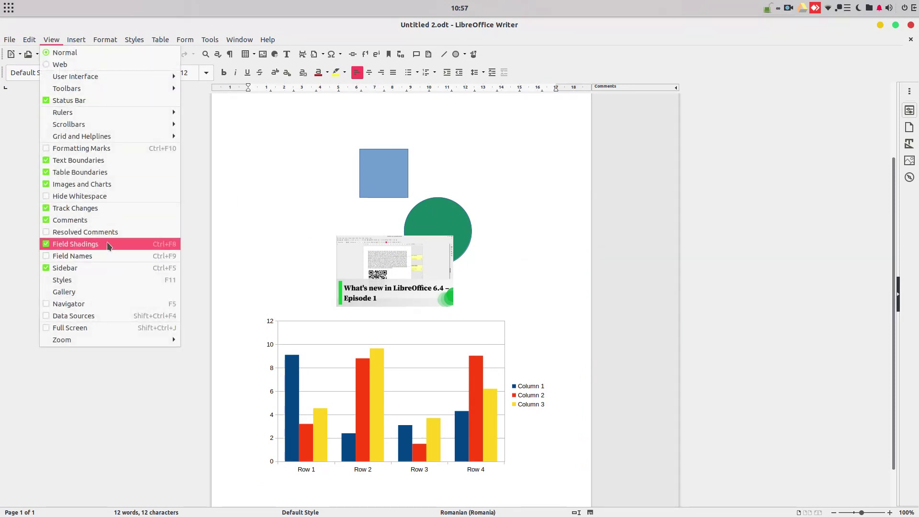
{"action": "left_click", "coordinate": [111, 232]}
Step: Unresolve the comments from the first comment's dropdown, leaving the View options unchanged
{"action": "left_click", "coordinate": [669, 283]}
{"action": "left_click", "coordinate": [51, 41]}
{"action": "left_click", "coordinate": [106, 234]}
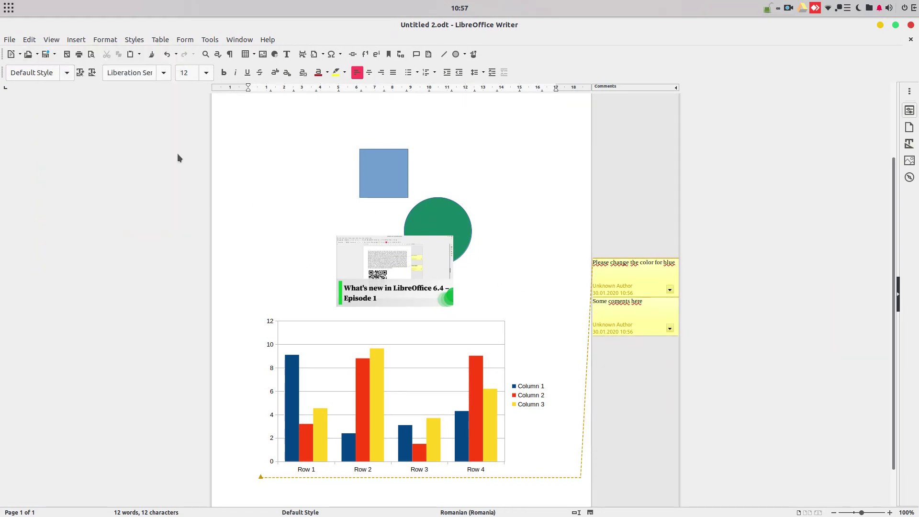
{"action": "left_click", "coordinate": [53, 40]}
{"action": "left_click", "coordinate": [102, 234]}
Step: Resolve both comments again from the first comment's dropdown
{"action": "left_click", "coordinate": [616, 316]}
{"action": "left_click", "coordinate": [670, 290]}
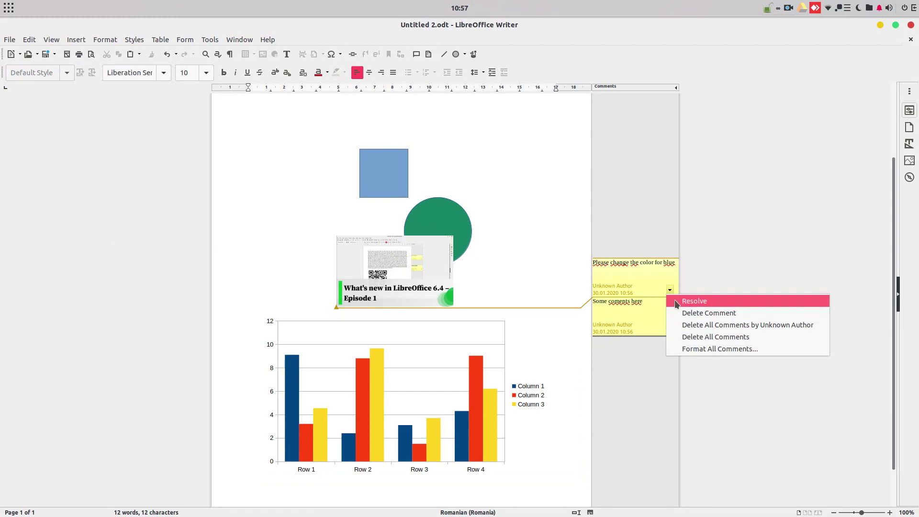
{"action": "left_click", "coordinate": [679, 302]}
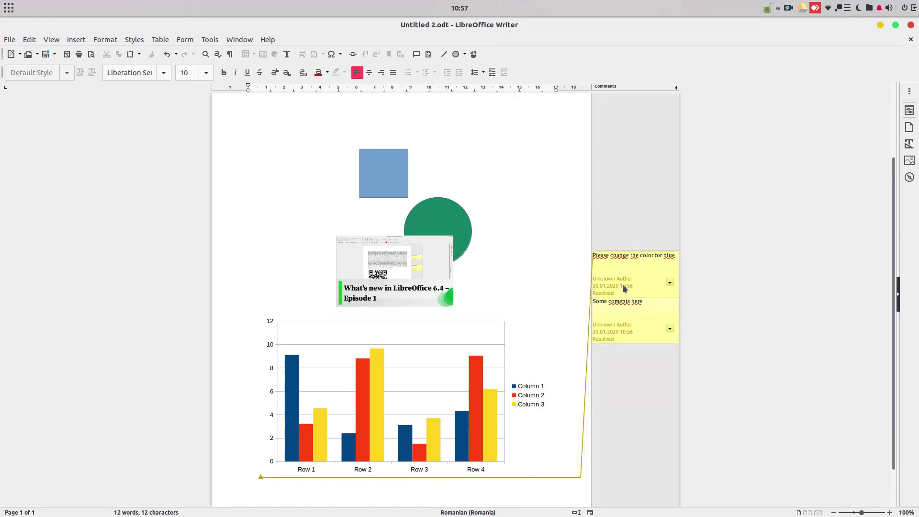
{"action": "left_click", "coordinate": [427, 277]}
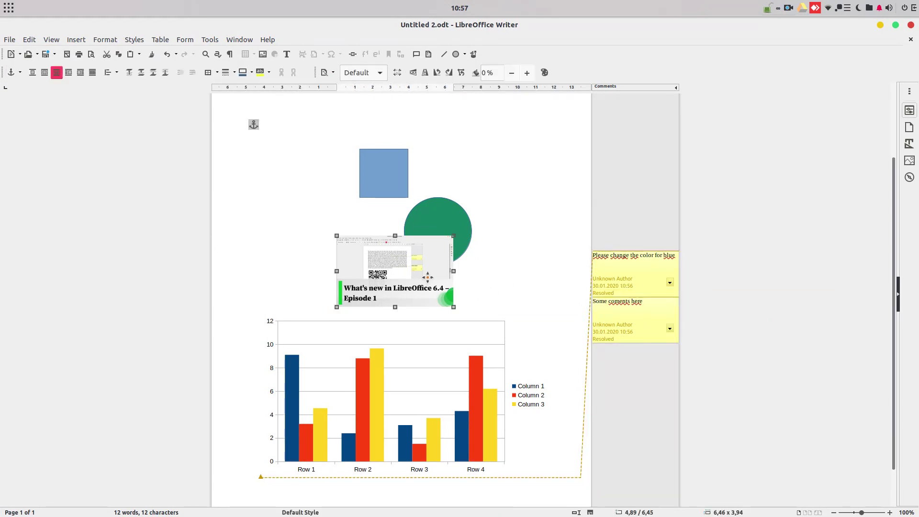
{"action": "left_click", "coordinate": [527, 280]}
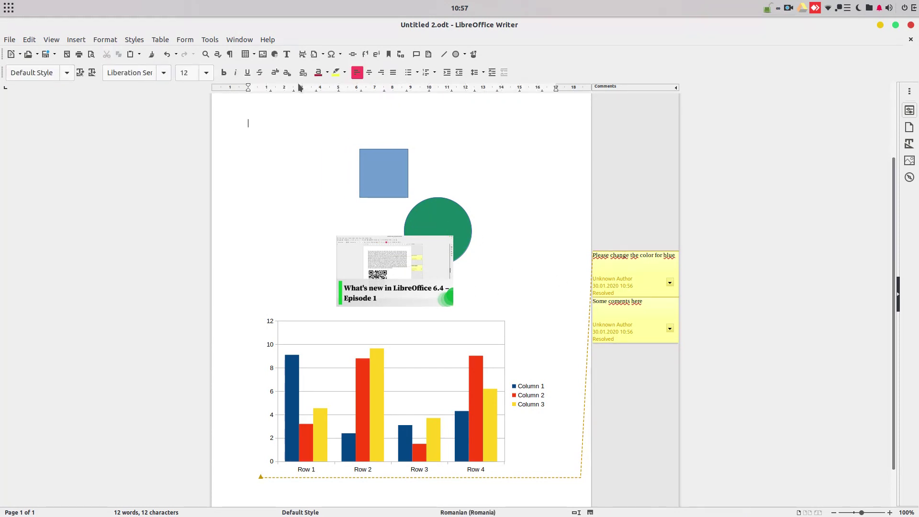
Step: Show the About LibreOffice window with version 6.4.0.3 via Help
{"action": "left_click", "coordinate": [267, 39]}
{"action": "left_click", "coordinate": [309, 183]}
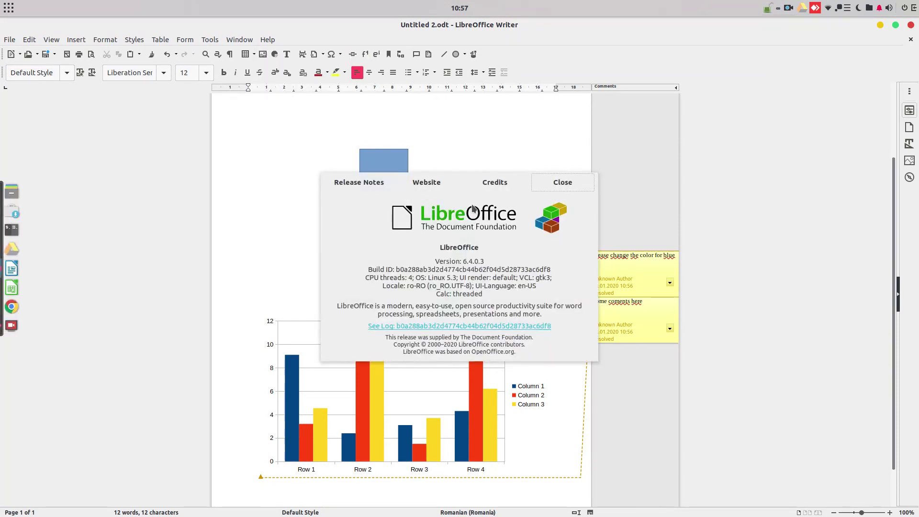